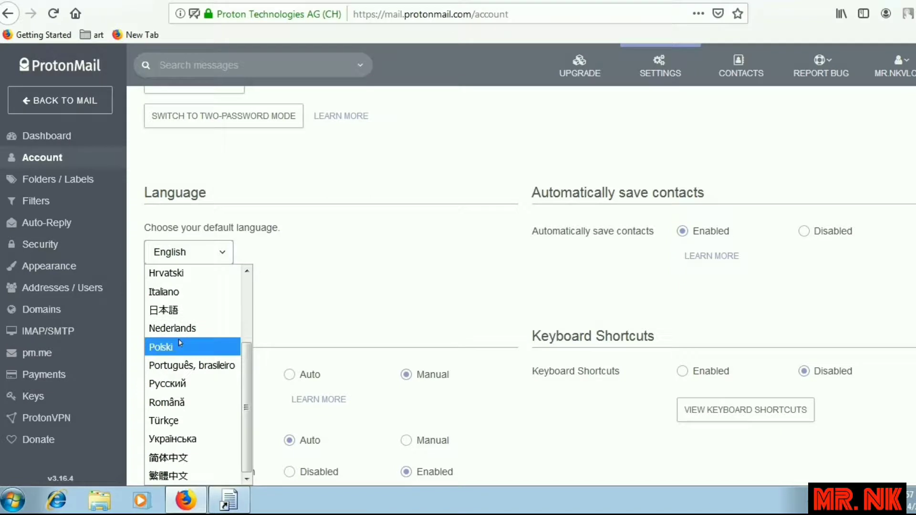
Keep English as the default language and scroll down to the Two-Password Mode section.
scroll(181, 286, "up", 2)
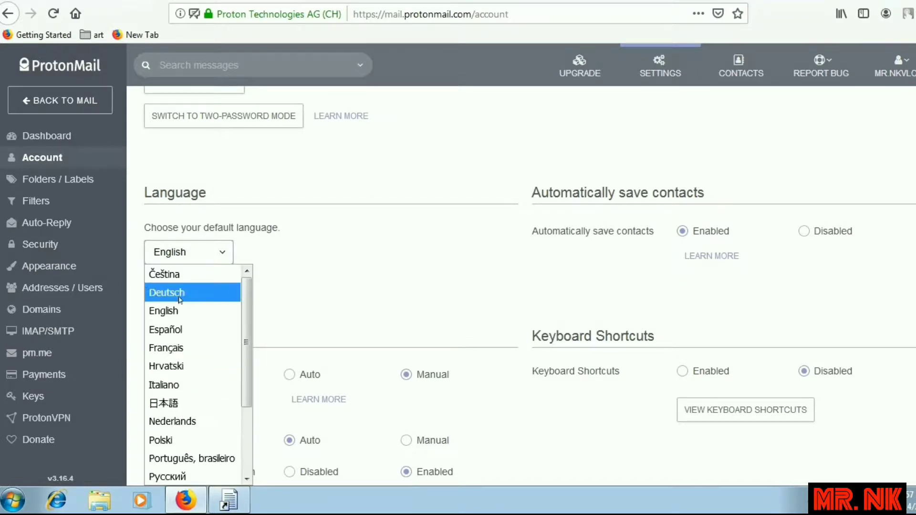
left_click(363, 274)
scroll(354, 288, "down", 4)
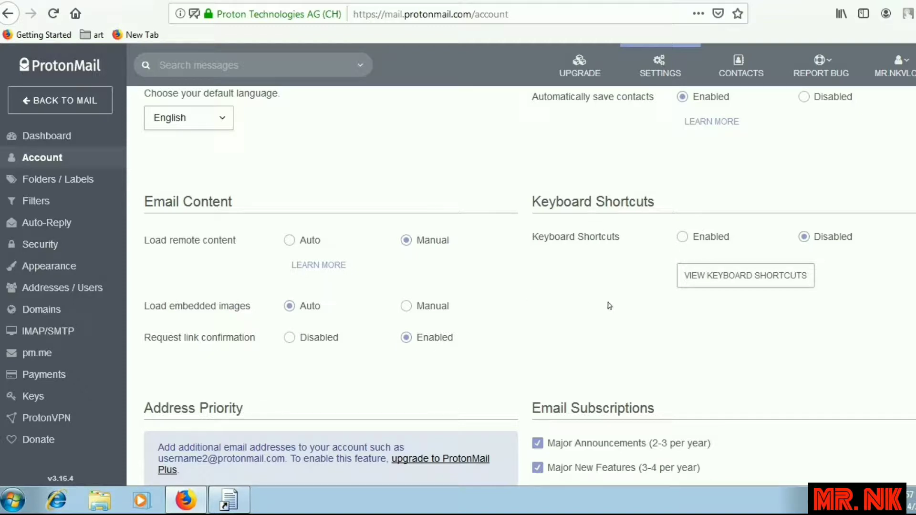
scroll(609, 306, "down", 3)
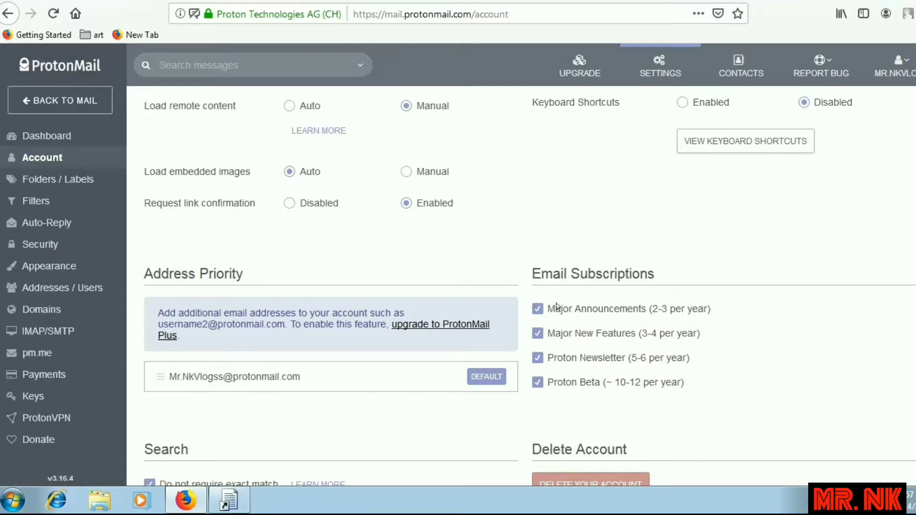
scroll(641, 346, "down", 1)
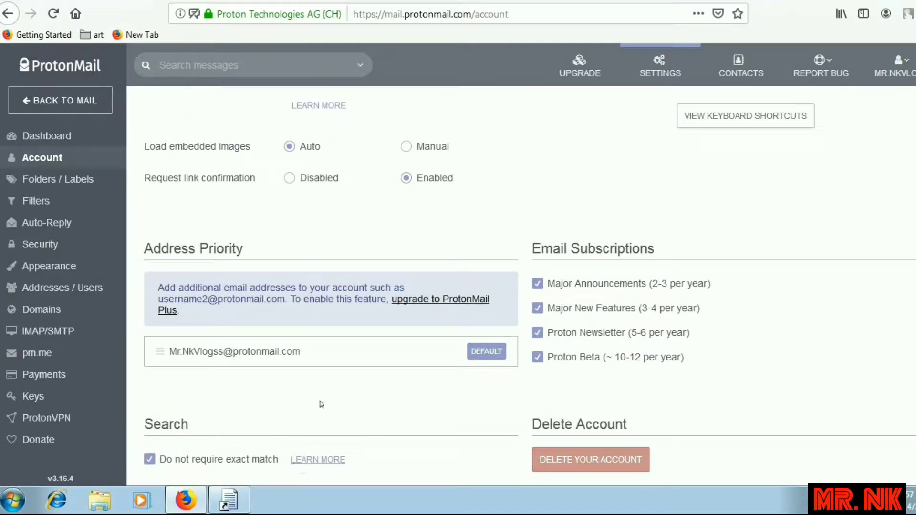
scroll(319, 403, "up", 10)
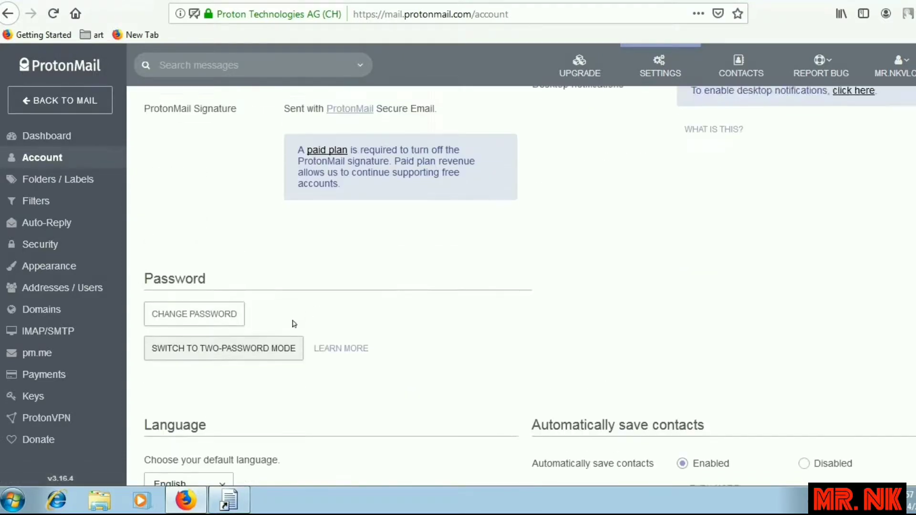
scroll(292, 321, "down", 2)
Open the Two-Password Mode Learn More article in a new tab, then return to Account settings.
right_click(339, 224)
left_click(355, 234)
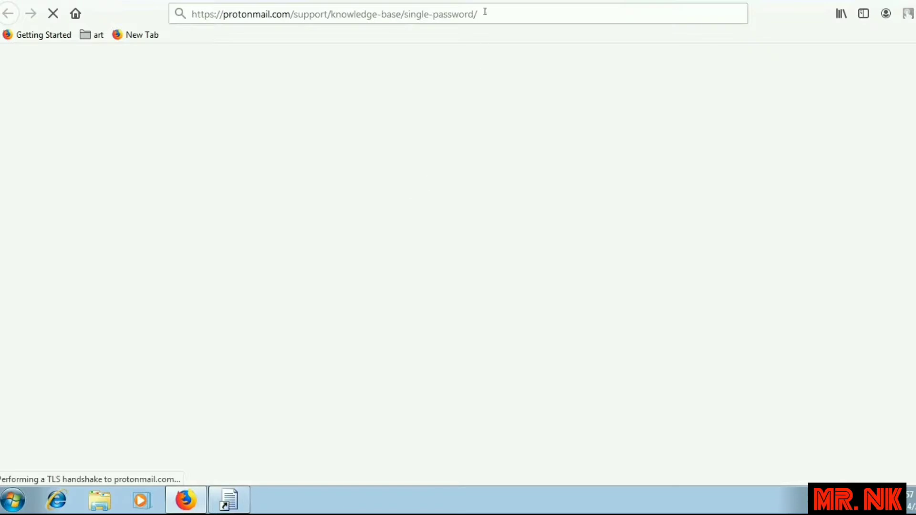
key("ctrl+Tab")
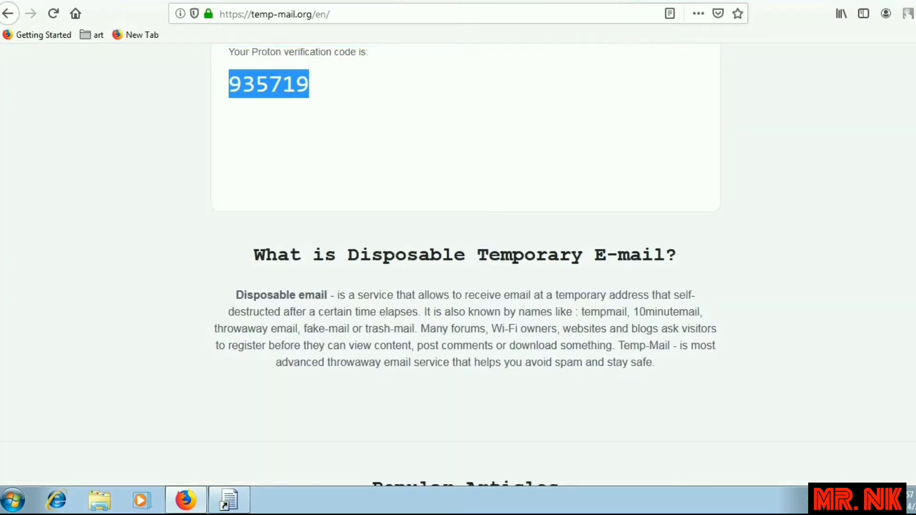
left_click(391, 3)
key("ctrl+shift+Tab")
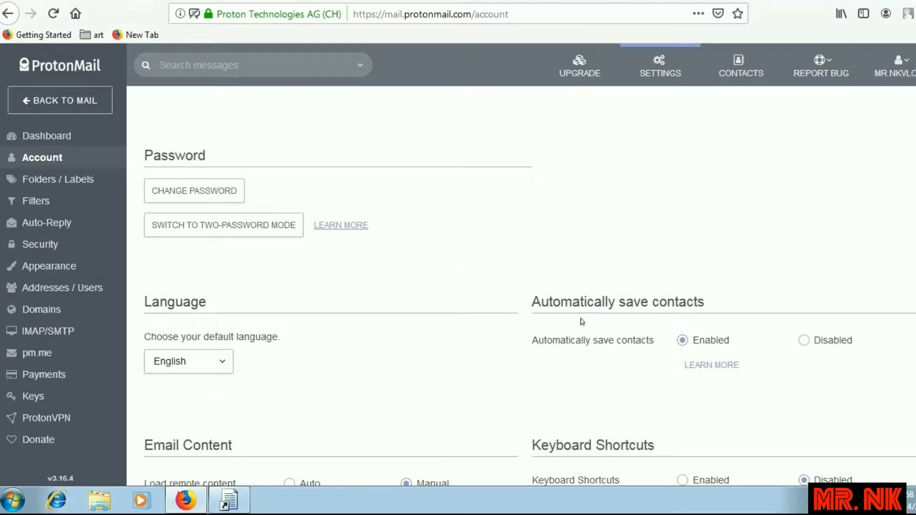
Set Automatically save contacts to Disabled.
left_click(804, 341)
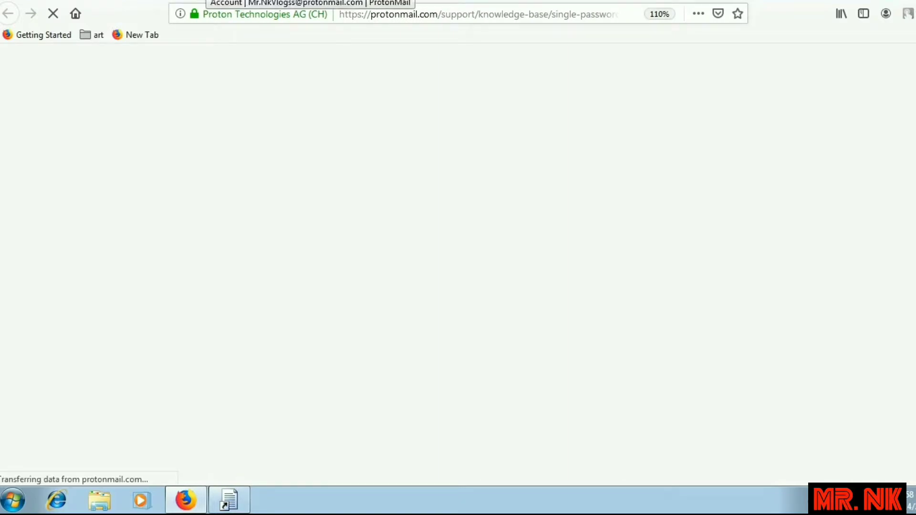
Scroll through the One Password Mode support article down to its related articles.
scroll(387, 271, "down", 3)
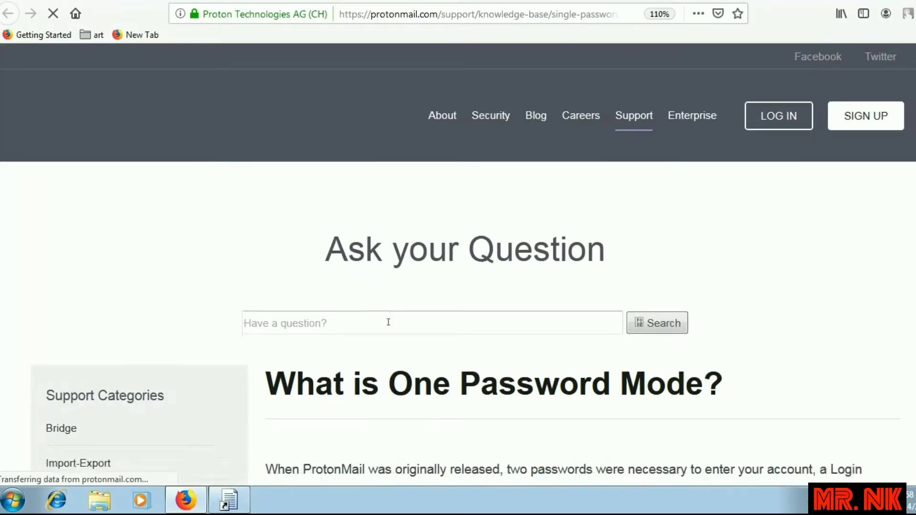
scroll(360, 254, "up", 3)
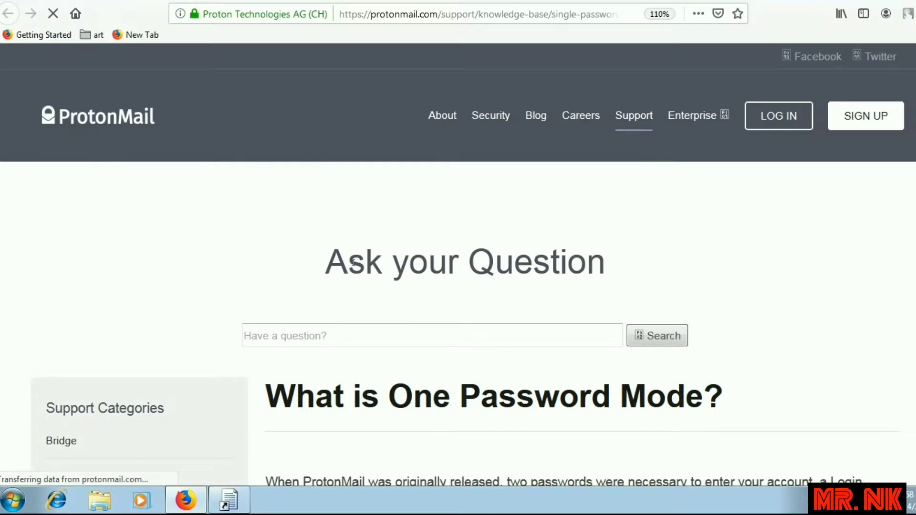
left_click_drag(353, 262, 614, 262)
left_click(560, 334)
scroll(382, 406, "down", 3)
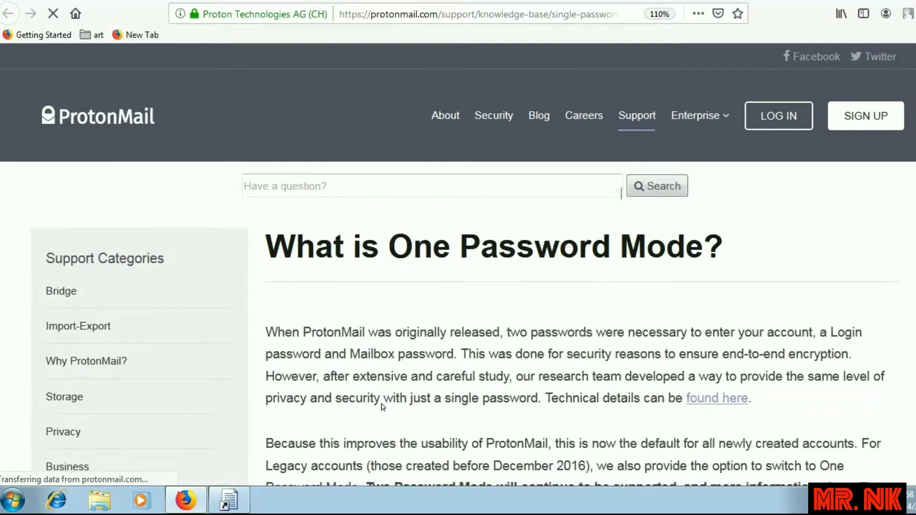
scroll(382, 405, "down", 10)
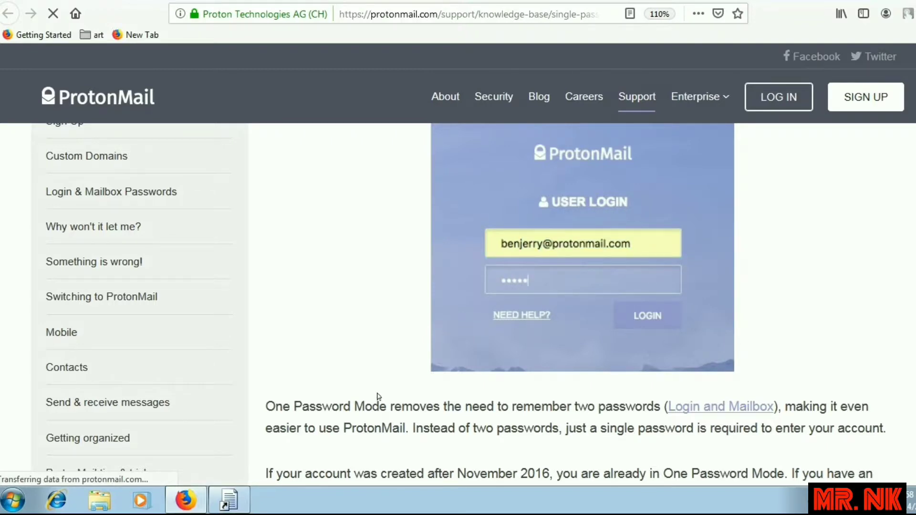
scroll(378, 396, "up", 2)
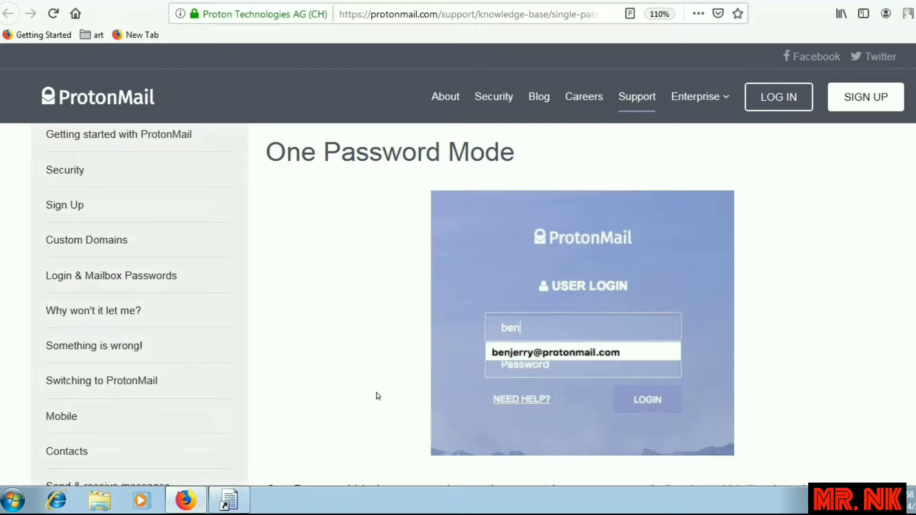
scroll(378, 396, "down", 5)
scroll(370, 405, "down", 2)
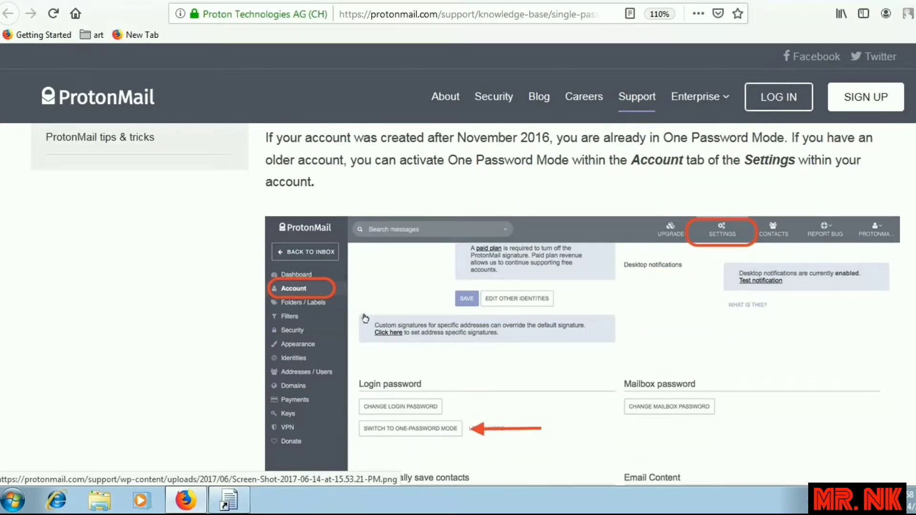
scroll(537, 348, "down", 6)
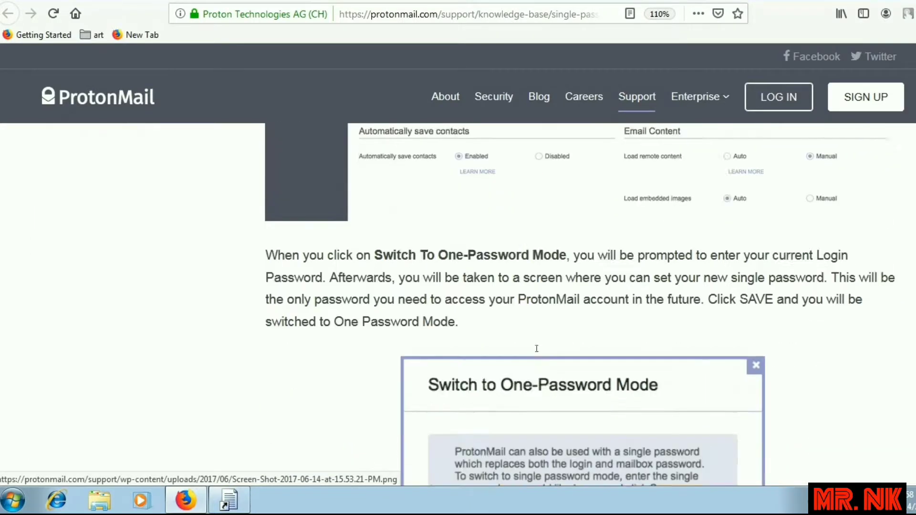
scroll(537, 348, "down", 5)
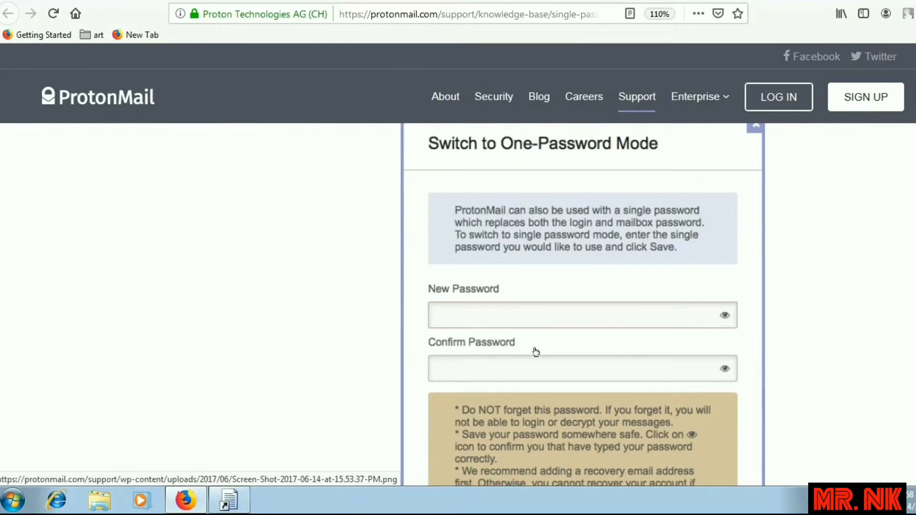
scroll(536, 352, "up", 2)
scroll(536, 352, "down", 4)
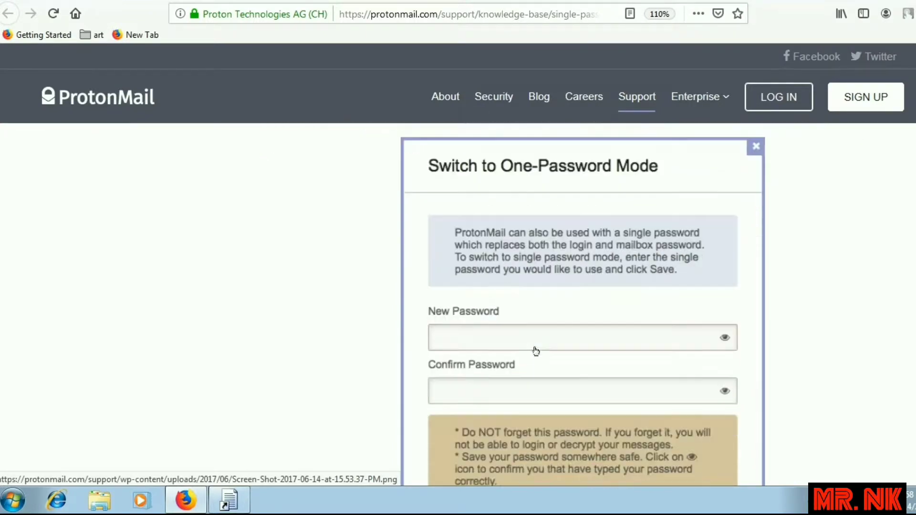
scroll(536, 351, "up", 15)
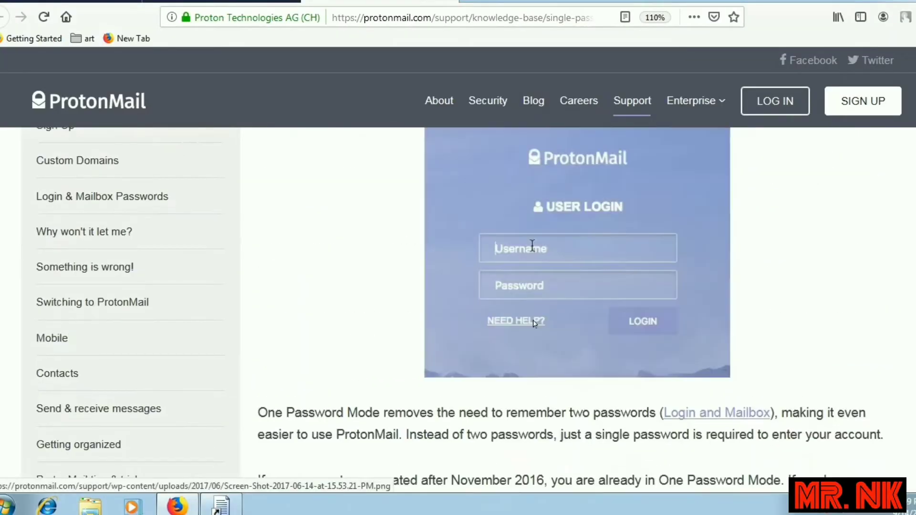
scroll(536, 325, "up", 6)
scroll(536, 325, "down", 20)
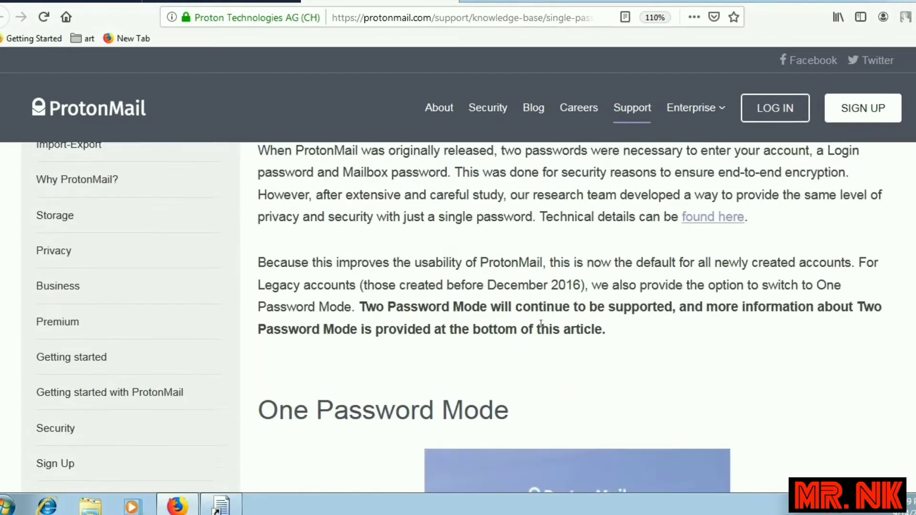
scroll(541, 324, "down", 15)
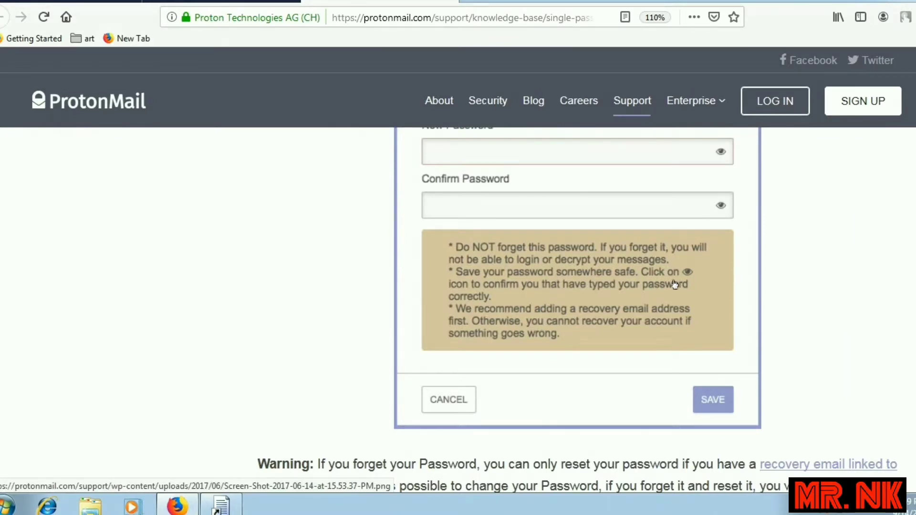
scroll(413, 313, "down", 7)
scroll(413, 312, "down", 9)
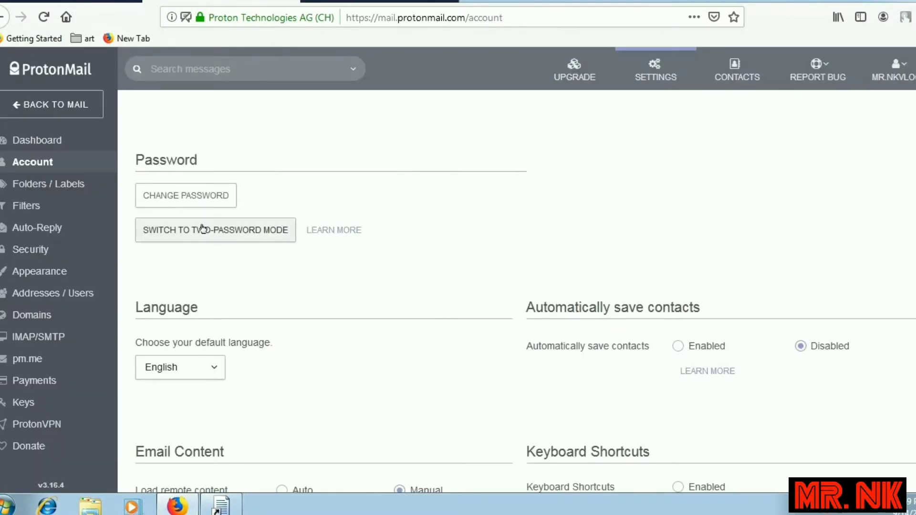
Start Switch to Two-Password Mode and submit the current account password in the sign-in dialog.
left_click(203, 229)
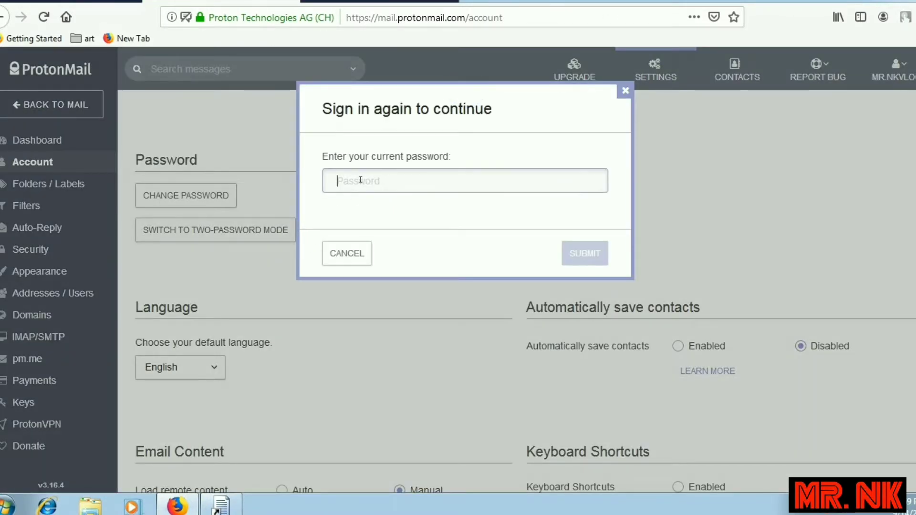
type("****")
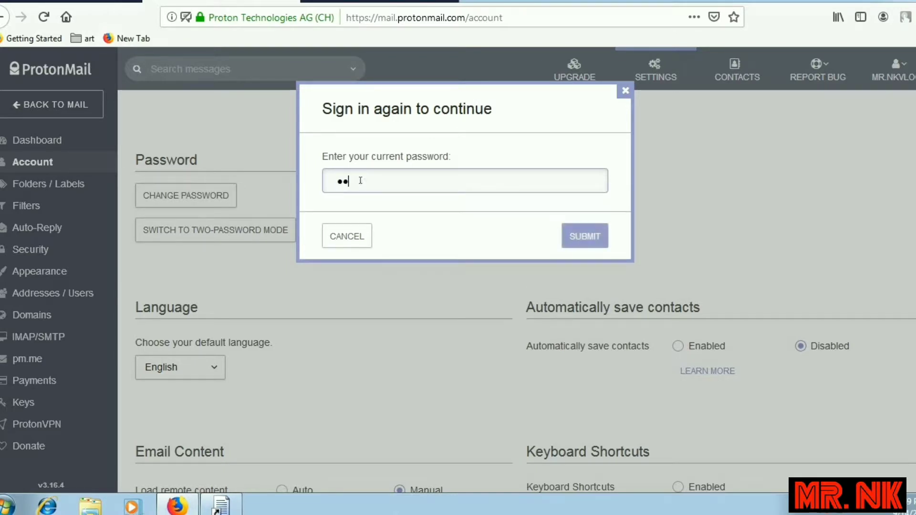
type("******")
left_click(578, 234)
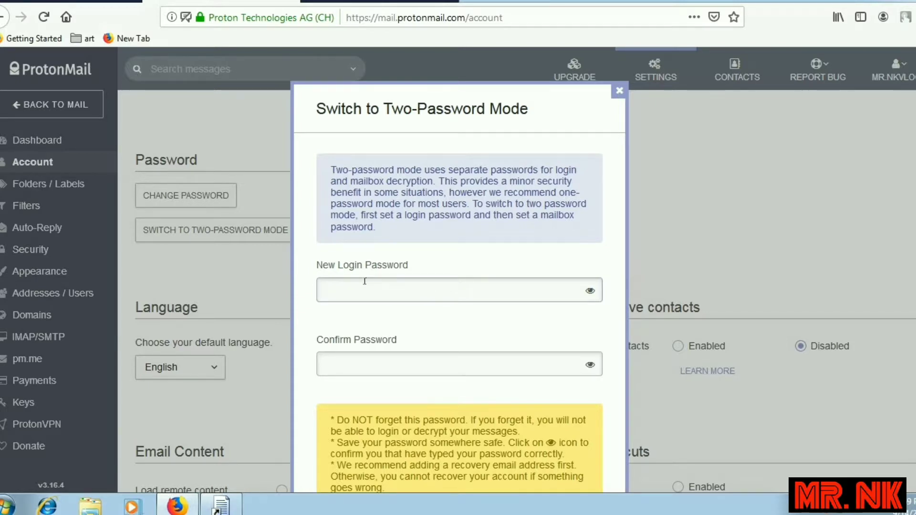
Enter a new login password and a first, mismatched confirmation entry.
scroll(369, 278, "down", 3)
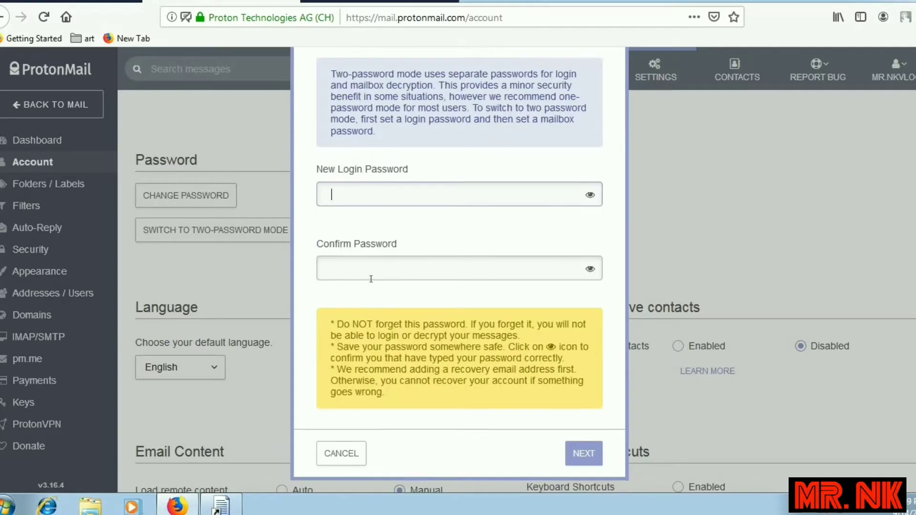
left_click(380, 171)
type("12")
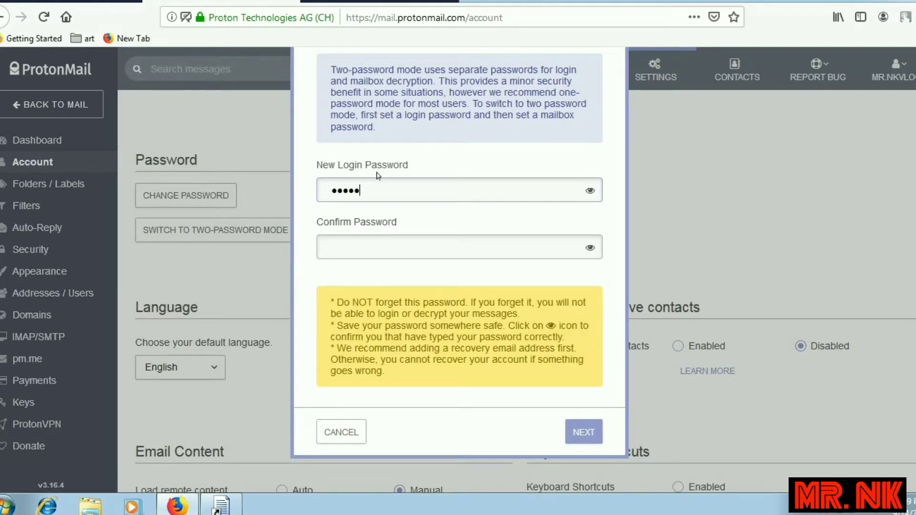
type("67890123456")
left_click(412, 252)
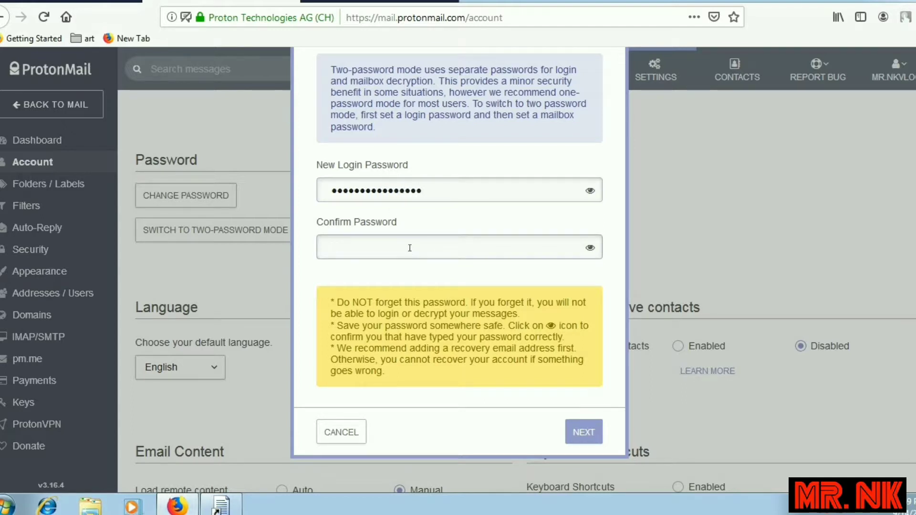
type("123")
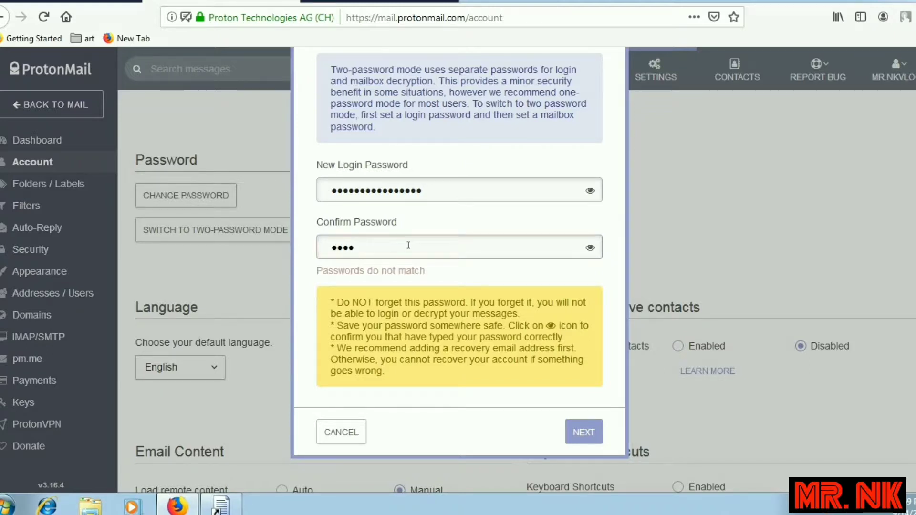
type("456789")
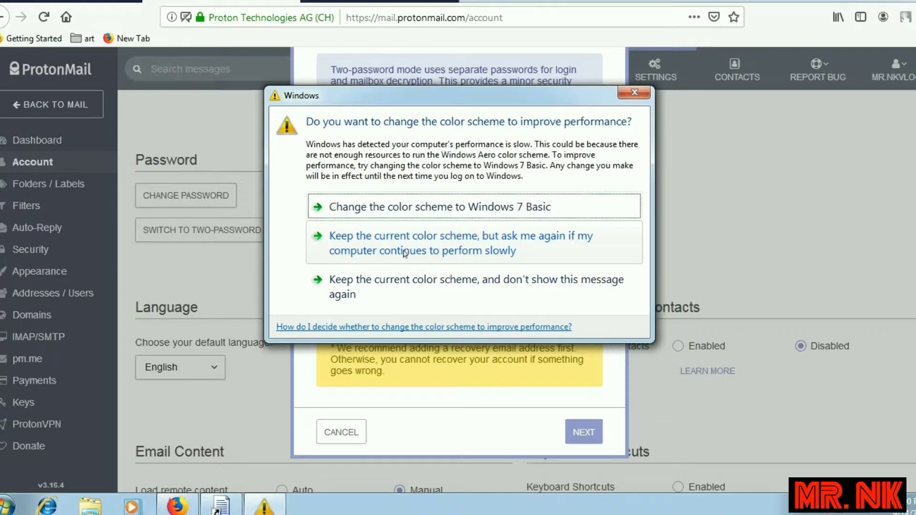
Retype the matching confirmation, confirm the new login password, and cancel the mailbox password dialog.
left_click(635, 92)
left_click_drag(400, 248, 297, 249)
key("BackSpace")
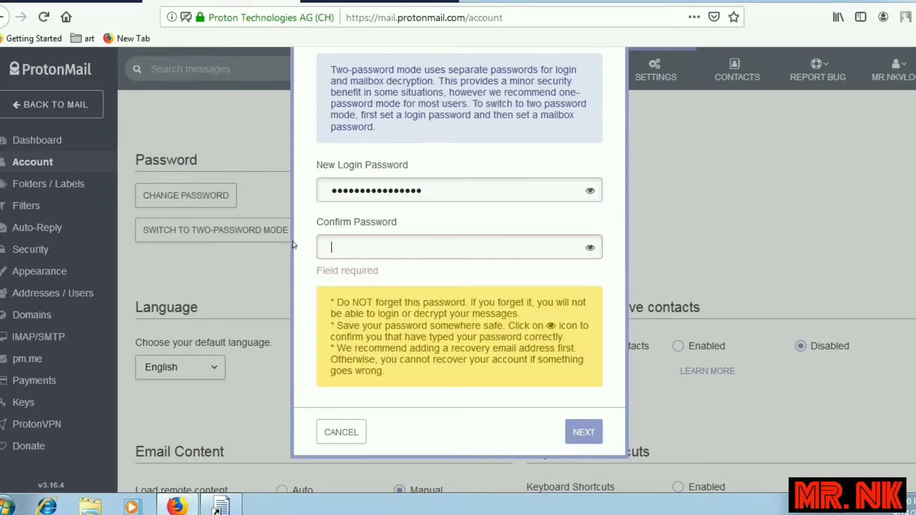
type("x")
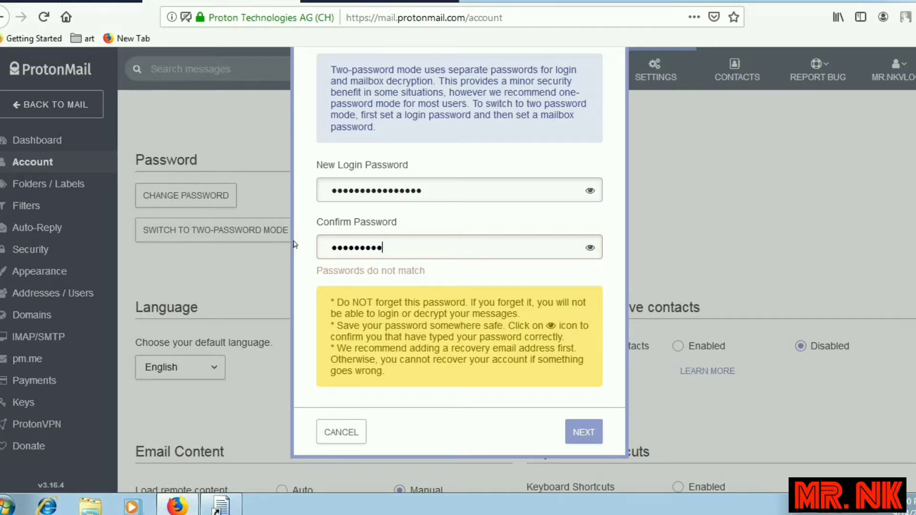
type("xxxxxxxxxxxxxxx")
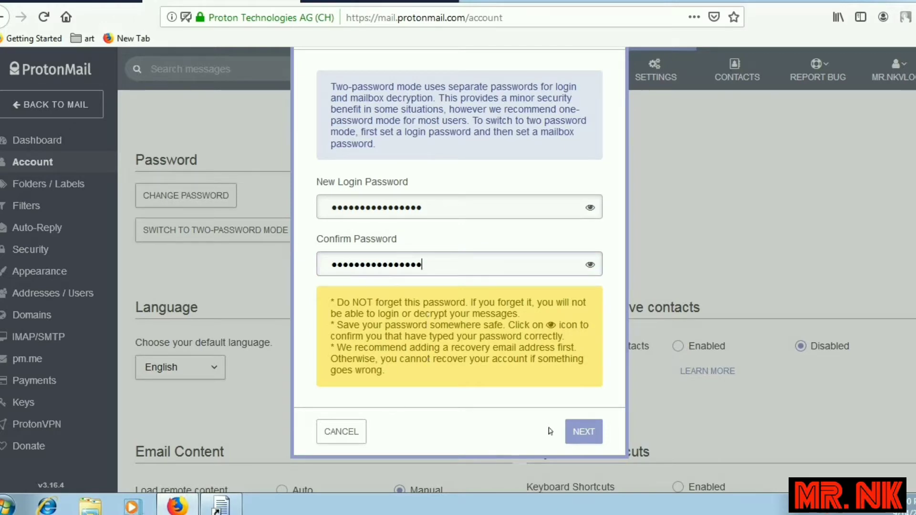
left_click_drag(439, 314, 557, 363)
left_click(562, 372)
left_click(586, 430)
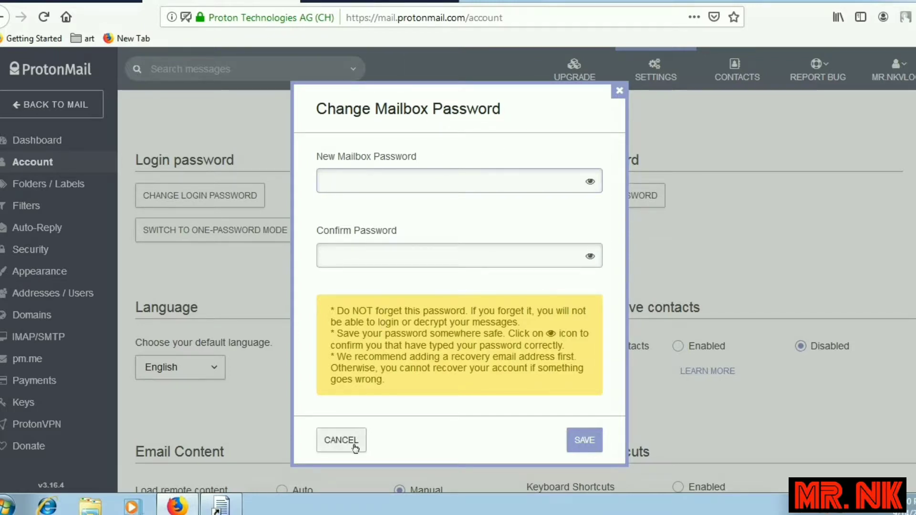
left_click(619, 92)
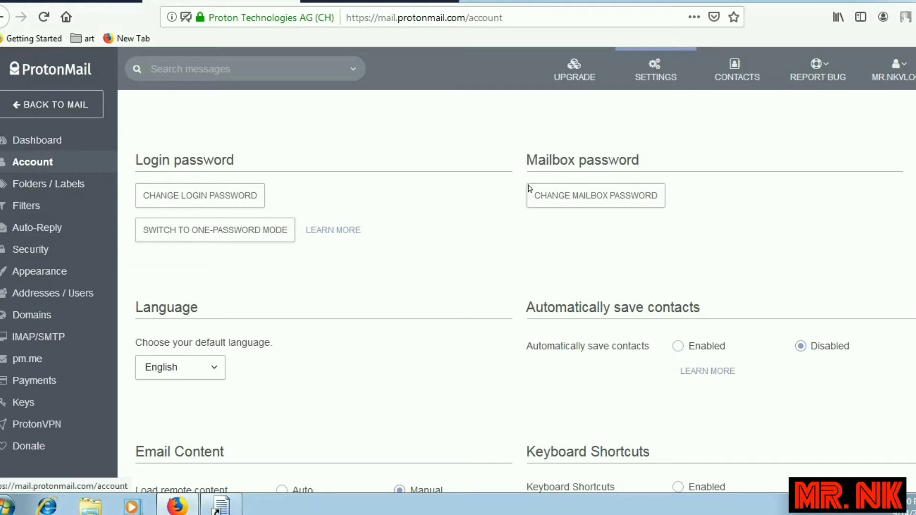
Review the Dashboard's storage usage, credit and plans and prices.
left_click(36, 183)
left_click(39, 149)
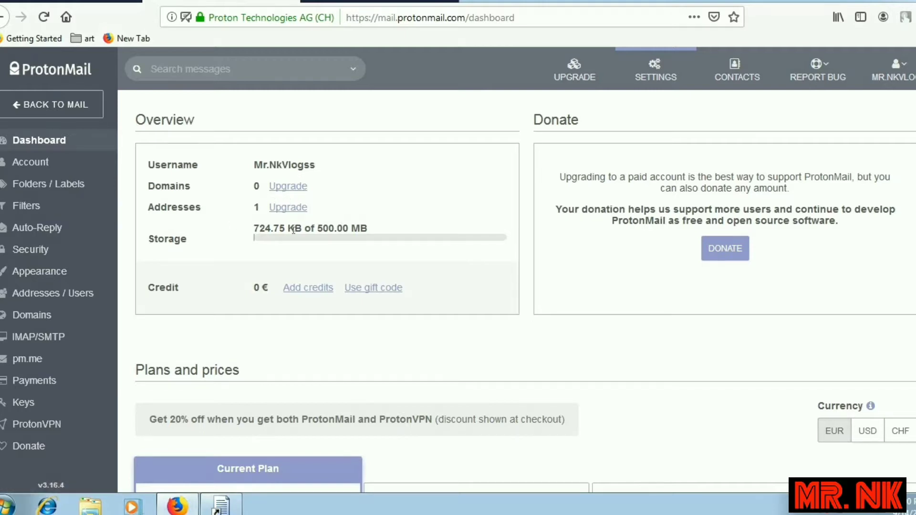
left_click_drag(337, 227, 216, 231)
left_click(248, 229)
left_click_drag(170, 294, 197, 299)
left_click_drag(575, 178, 757, 178)
scroll(641, 282, "down", 5)
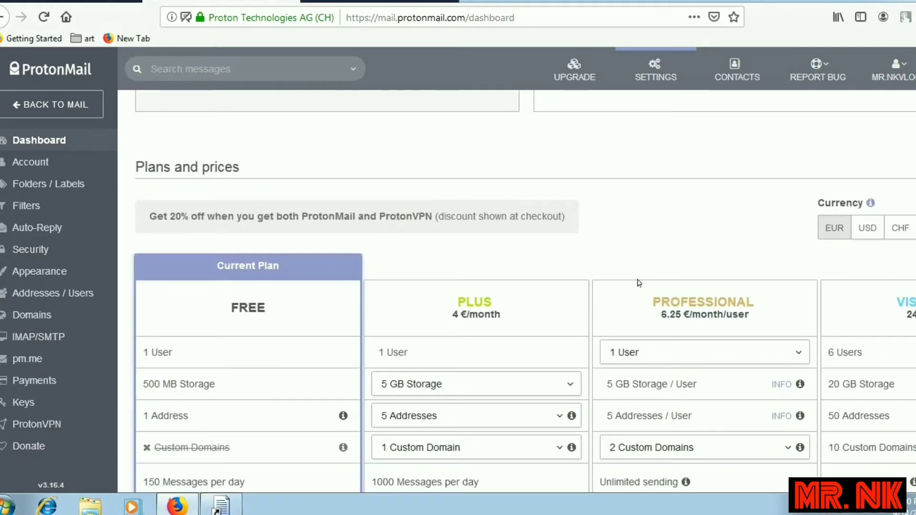
scroll(572, 291, "down", 4)
scroll(301, 360, "down", 4)
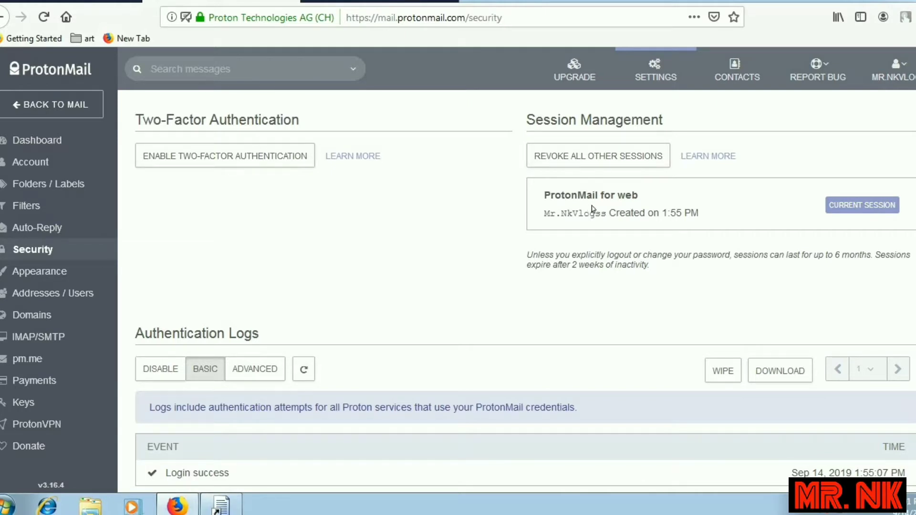
Review the session details and login times, then request Advanced authentication logs.
mouse_move(650, 217)
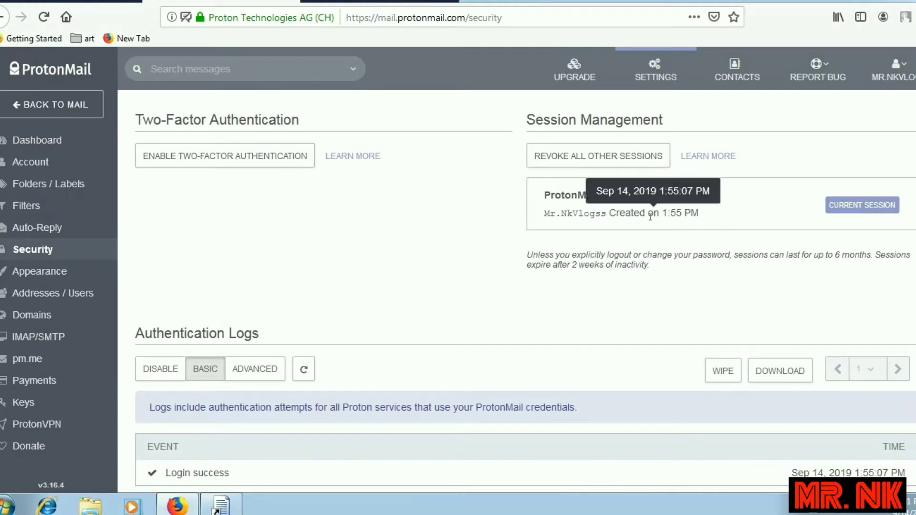
left_click_drag(649, 214, 706, 231)
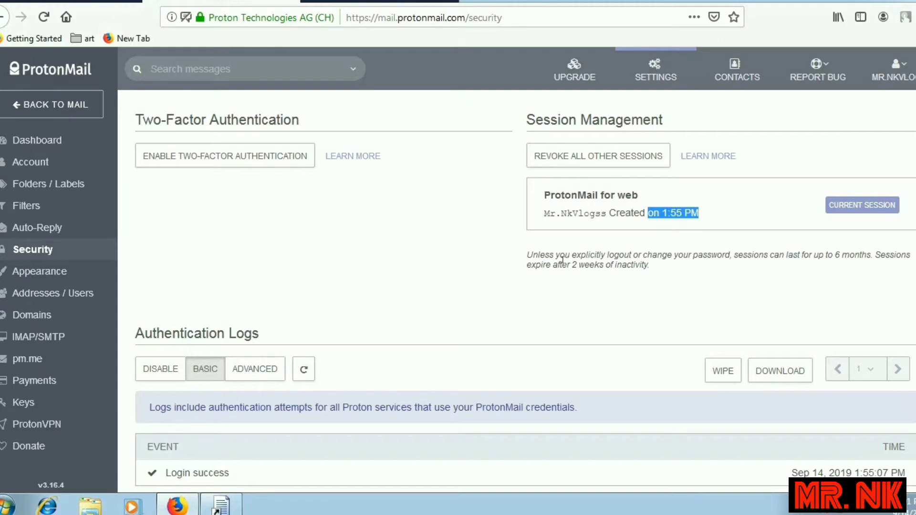
left_click_drag(563, 260, 903, 259)
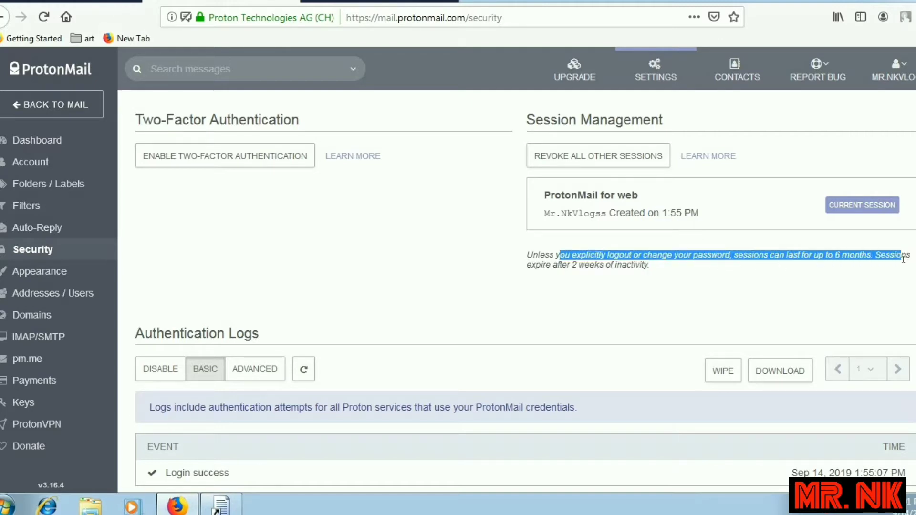
left_click(603, 298)
scroll(331, 302, "down", 4)
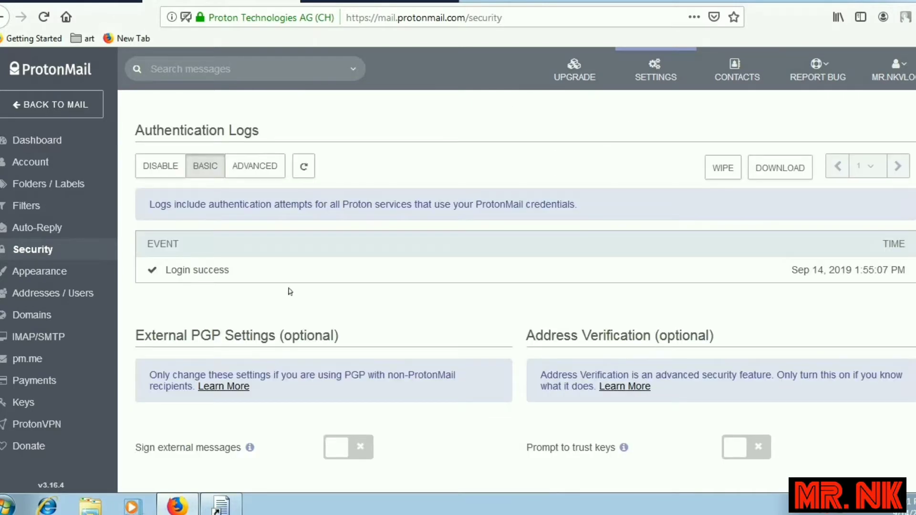
left_click_drag(789, 271, 890, 270)
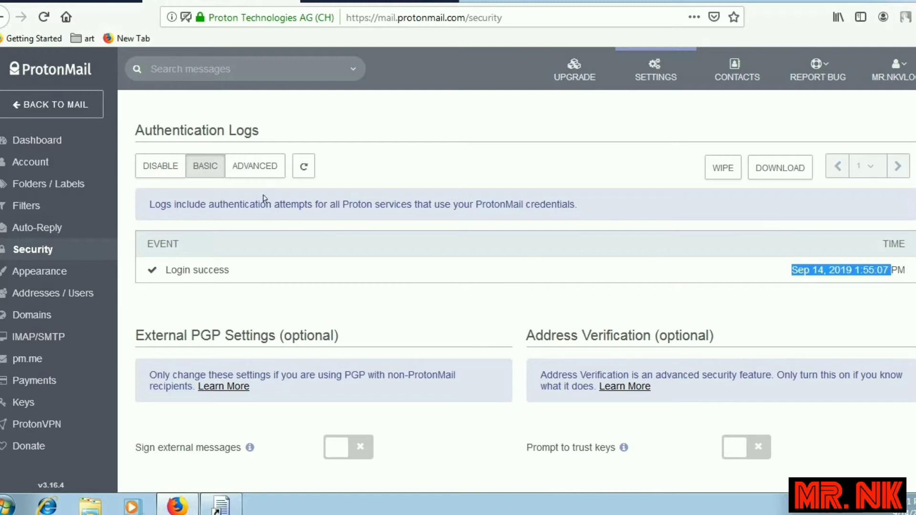
left_click(268, 176)
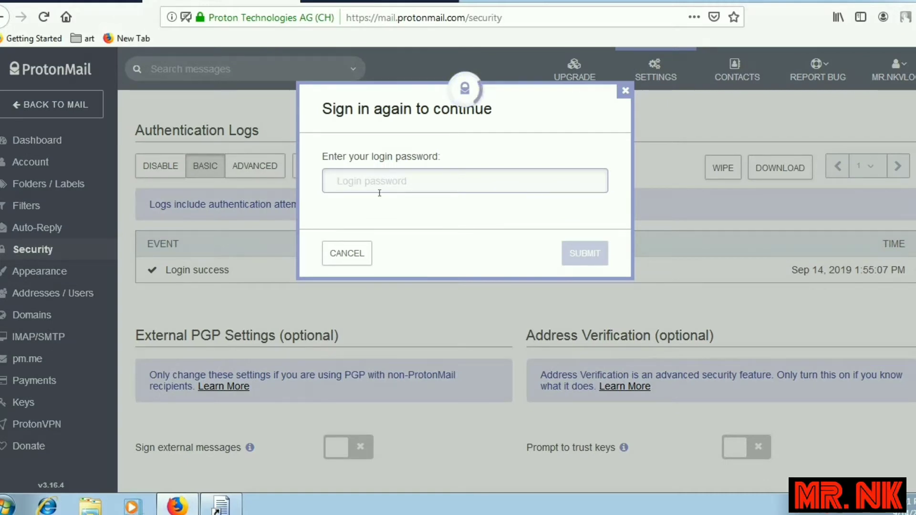
Sign in again with the login password, resubmitting after the incorrect-password error.
left_click(368, 181)
type("********")
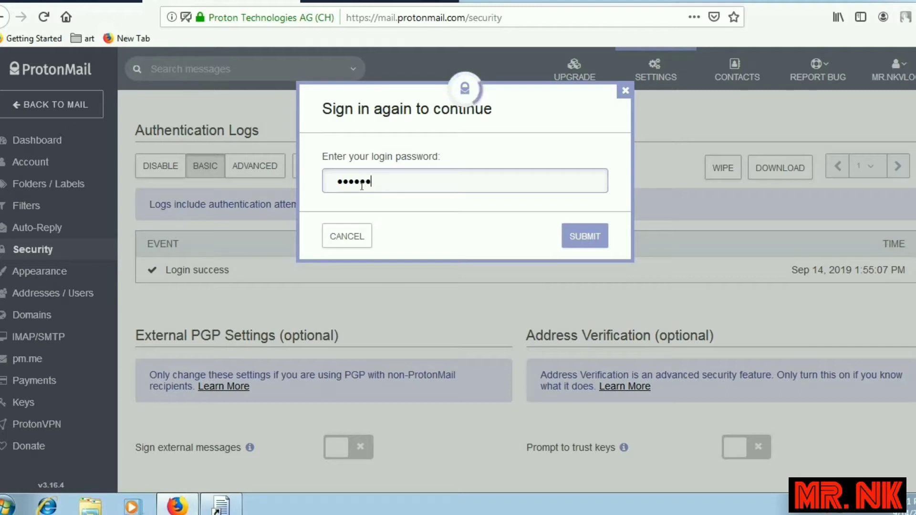
type("******")
left_click(581, 236)
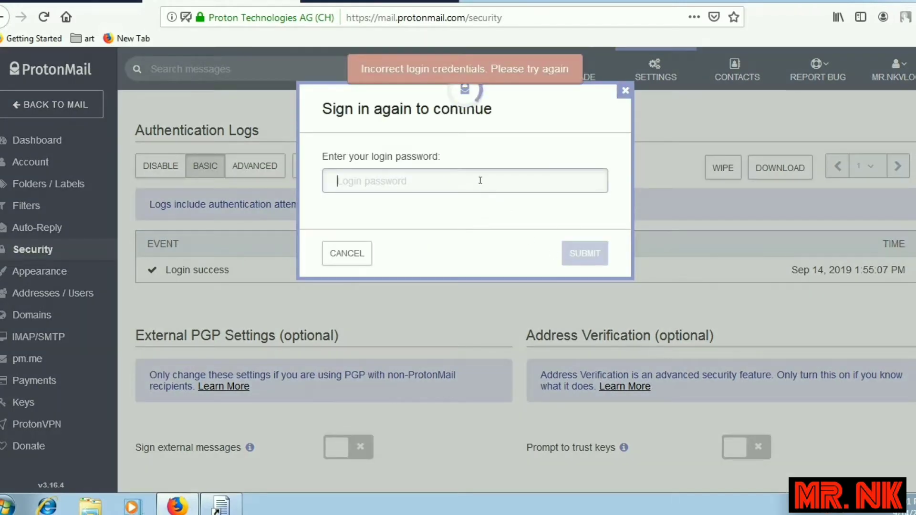
type("***")
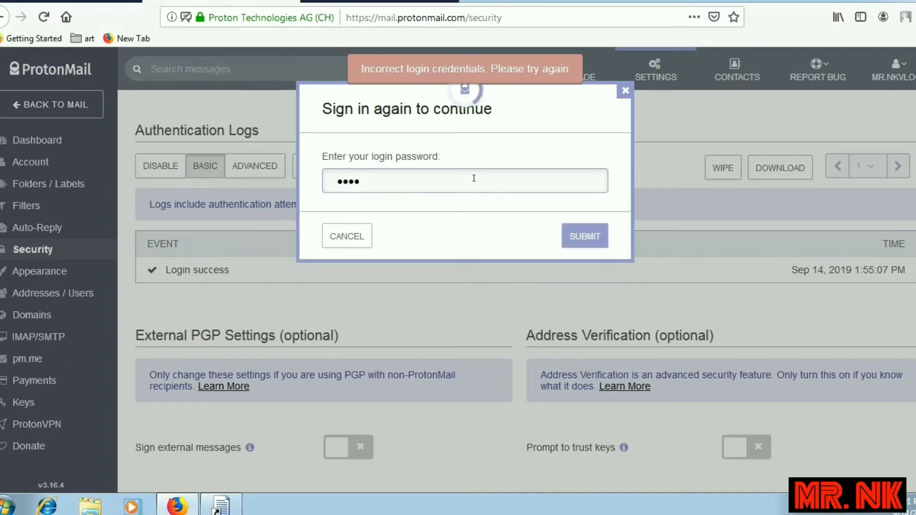
type("************")
left_click(574, 240)
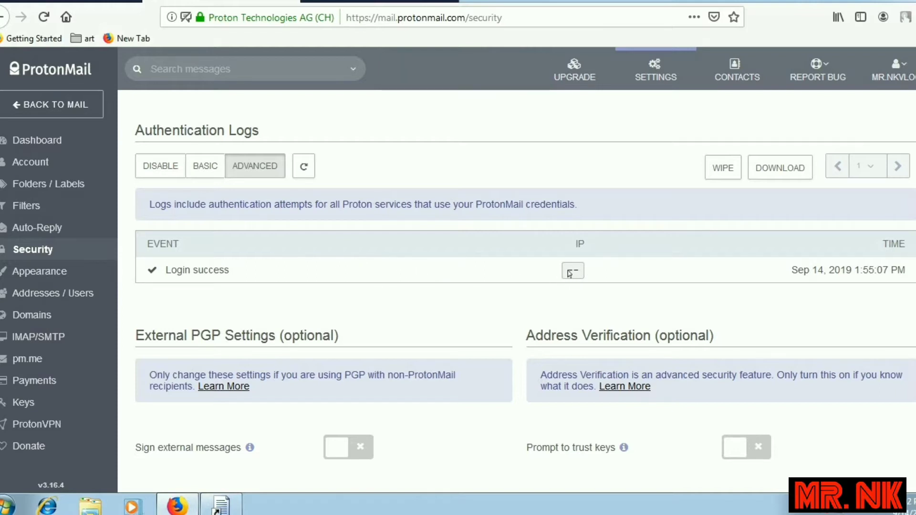
Review the advanced log table's columns, including IP, and the login date.
left_click_drag(164, 276, 600, 249)
left_click(589, 283)
left_click_drag(791, 270, 902, 294)
left_click(652, 308)
Check External PGP Settings, leaving Default PGP Scheme as PGP/MIME.
scroll(317, 343, "down", 3)
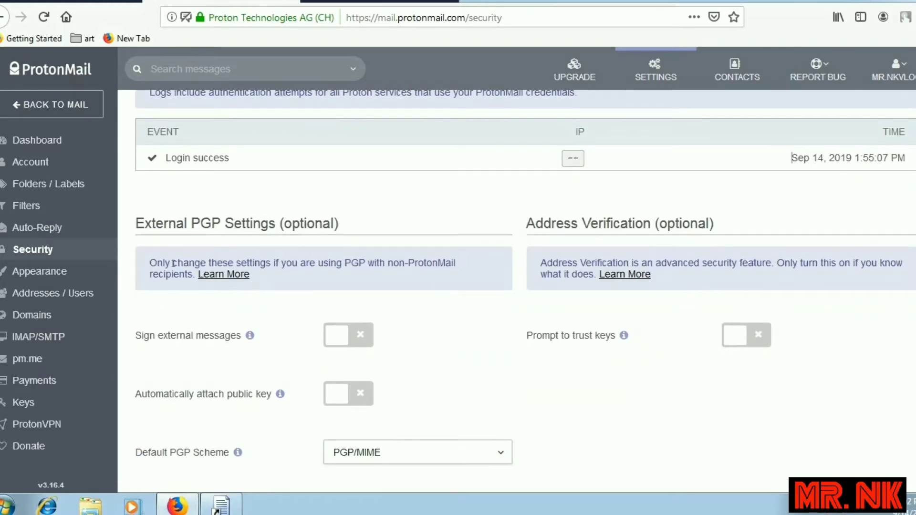
left_click_drag(156, 335, 343, 334)
left_click_drag(344, 223, 344, 223)
left_click(385, 348)
left_click(433, 454)
left_click(433, 454)
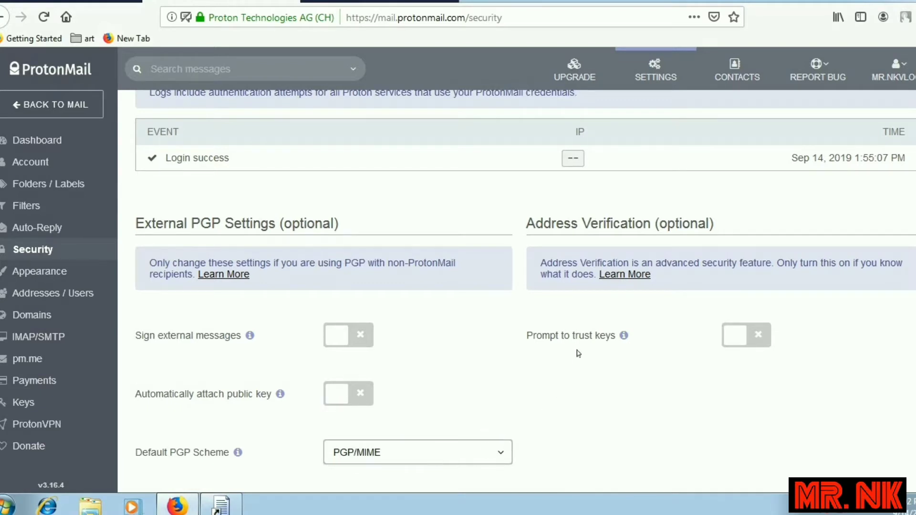
left_click_drag(563, 227, 700, 227)
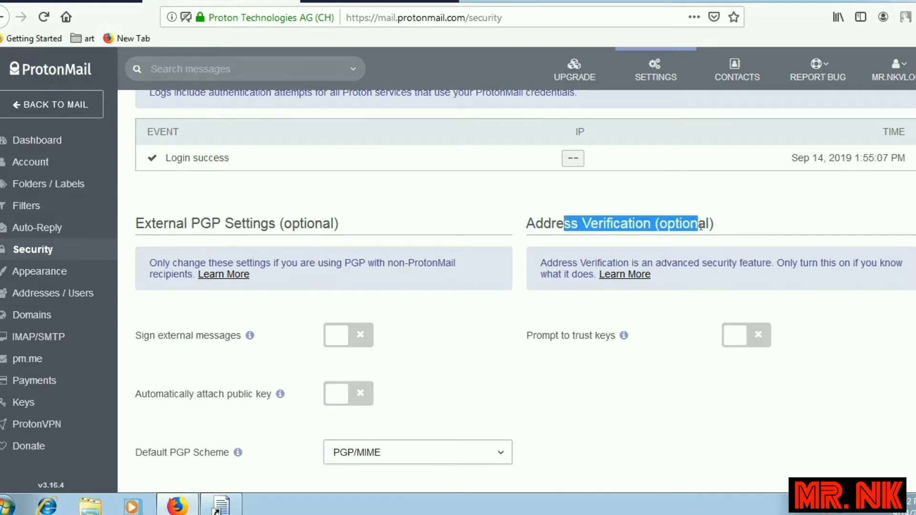
left_click(724, 278)
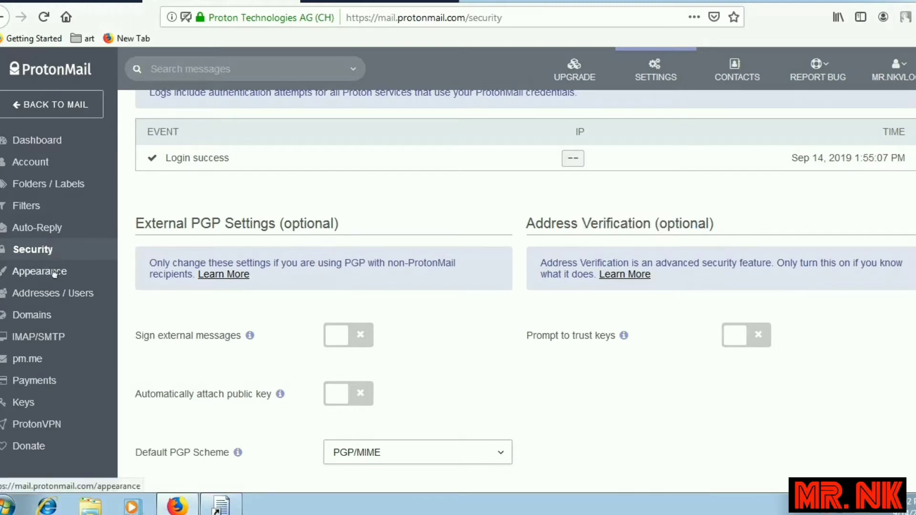
Visit the Domains, Addresses / Users, IMAP/SMTP and Payments pages, ending on Keys.
left_click(53, 317)
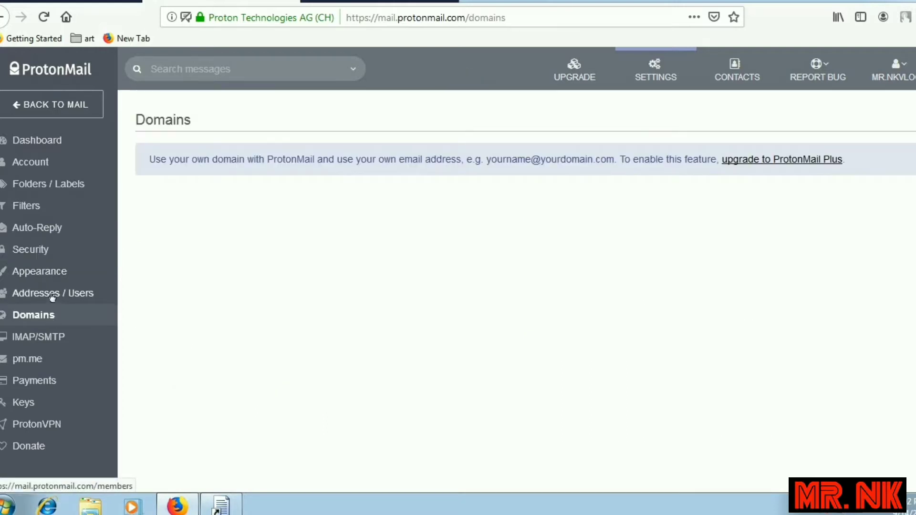
left_click(53, 294)
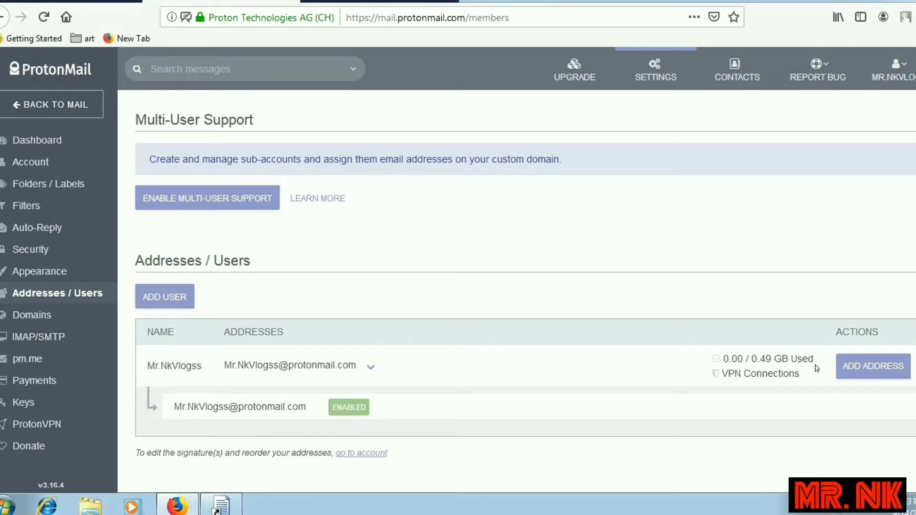
left_click(57, 338)
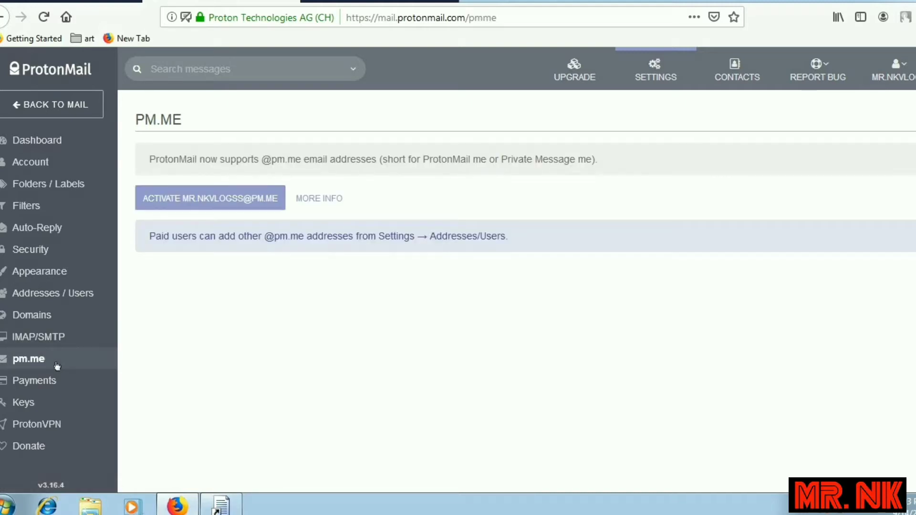
left_click(67, 381)
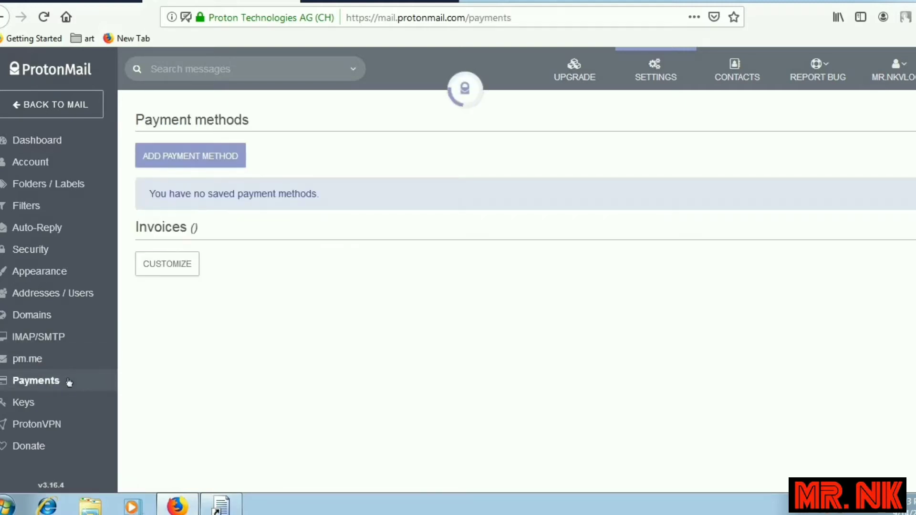
left_click(64, 413)
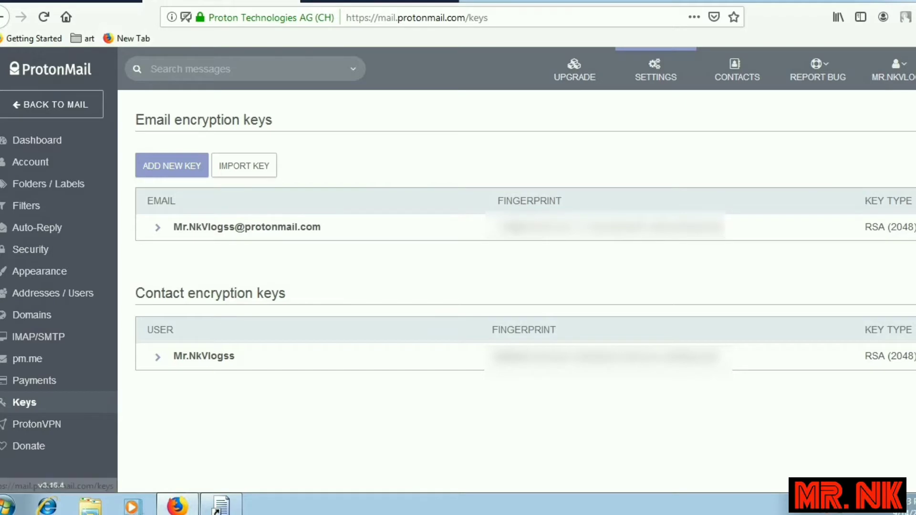
Highlight the email key and contact key fingerprints on the keys page.
left_click_drag(496, 227, 760, 230)
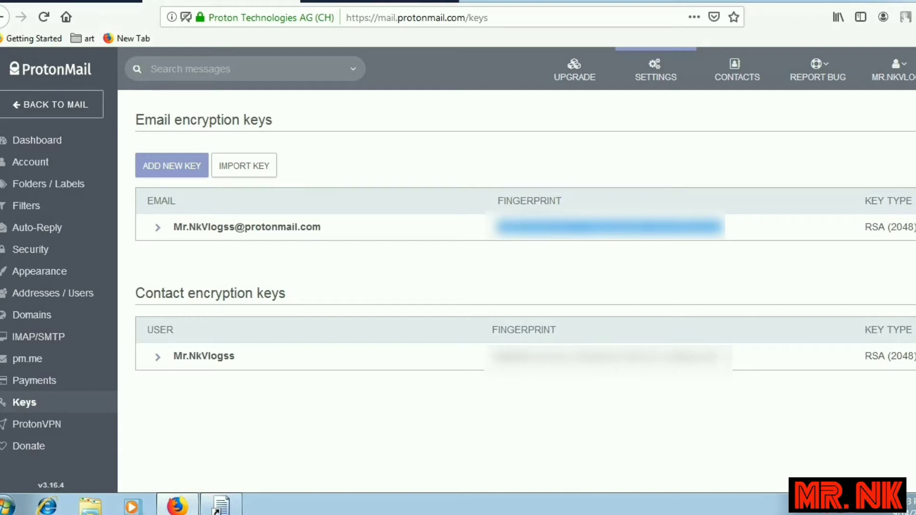
left_click_drag(718, 358, 436, 362)
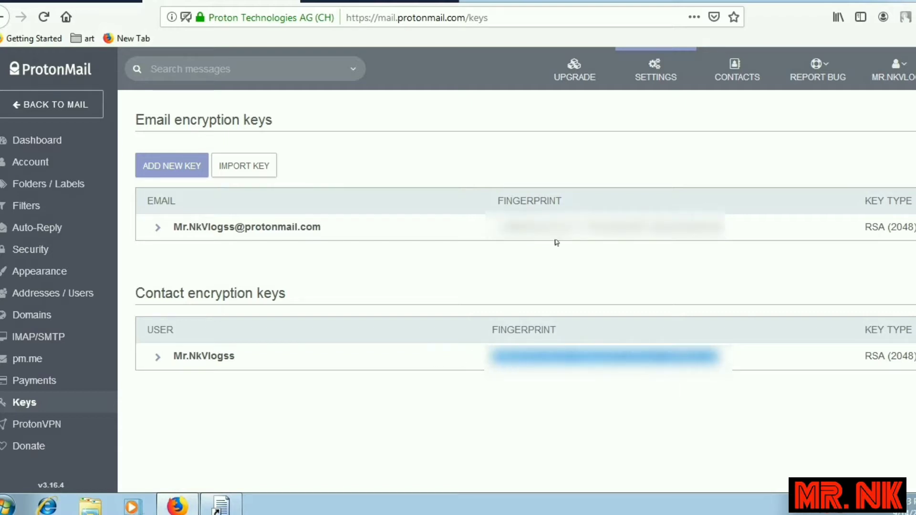
left_click_drag(489, 232, 716, 224)
left_click(668, 225)
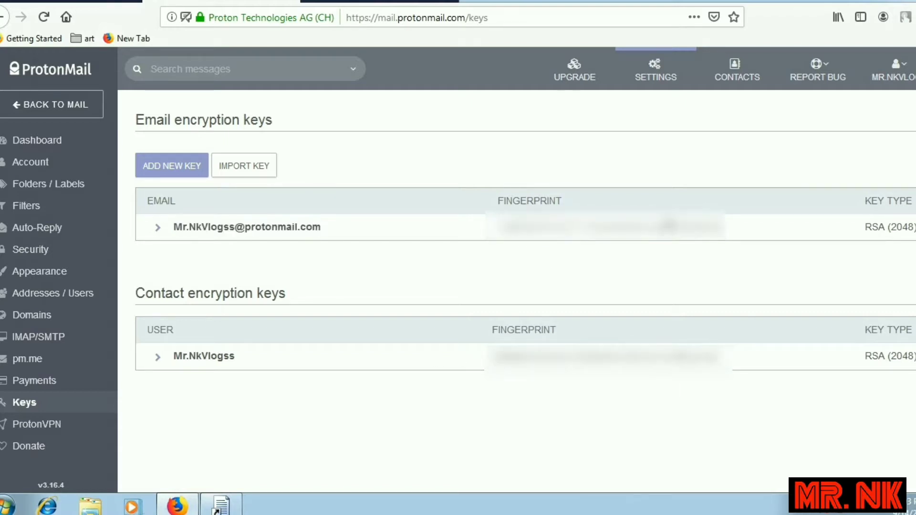
double_click(608, 227)
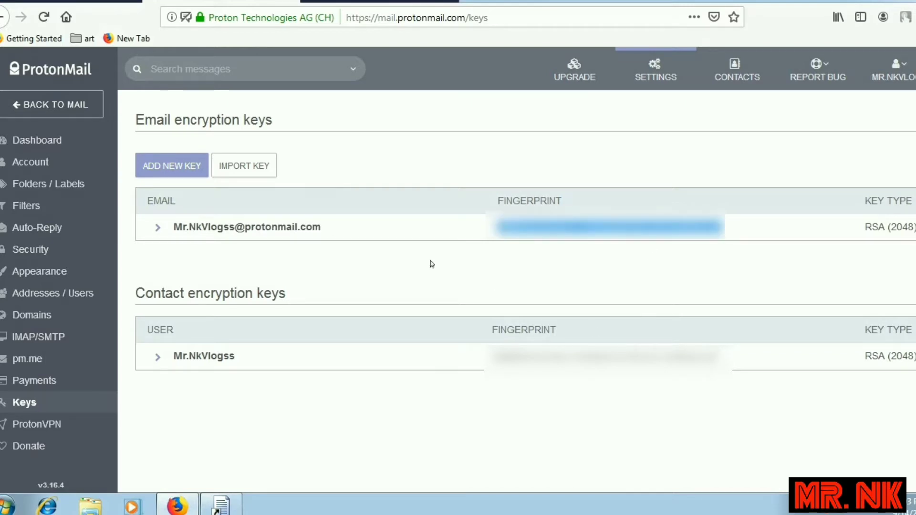
Start a private key import for the account's only address, cancel it, and go to ProtonVPN settings.
left_click(258, 171)
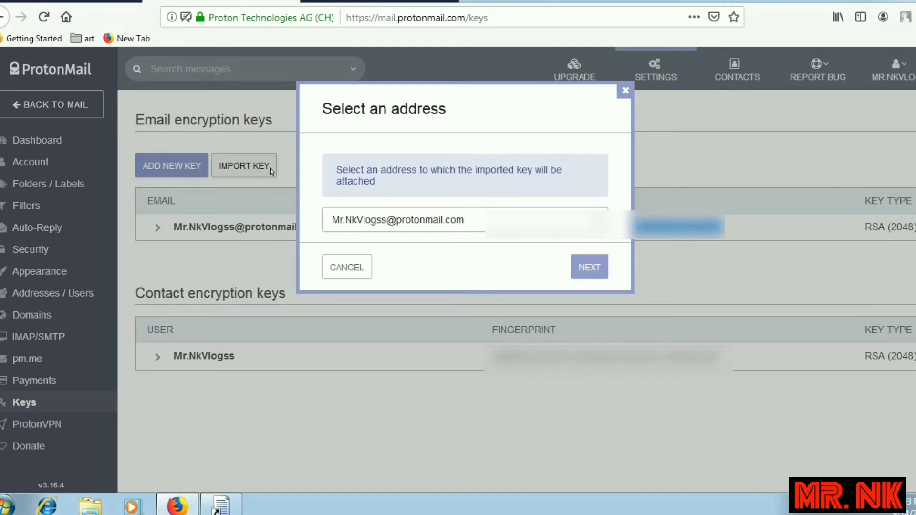
left_click(517, 220)
left_click(521, 222)
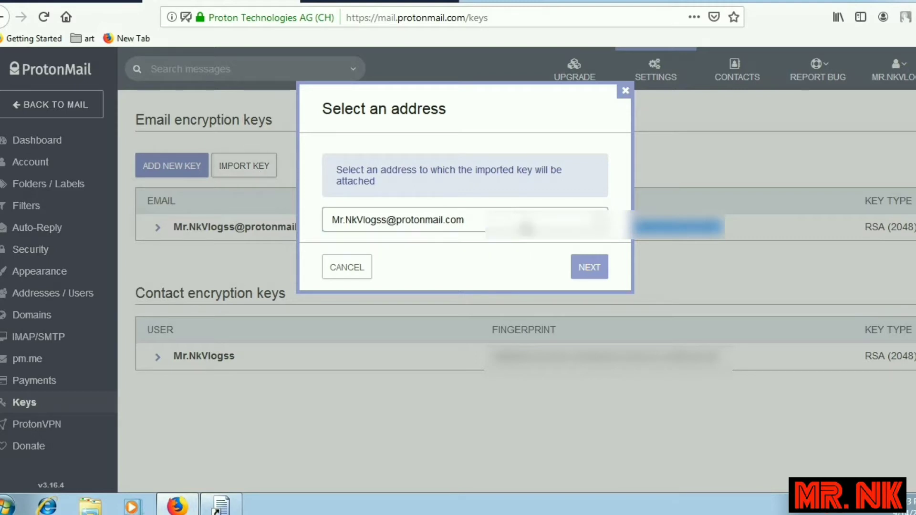
left_click(587, 271)
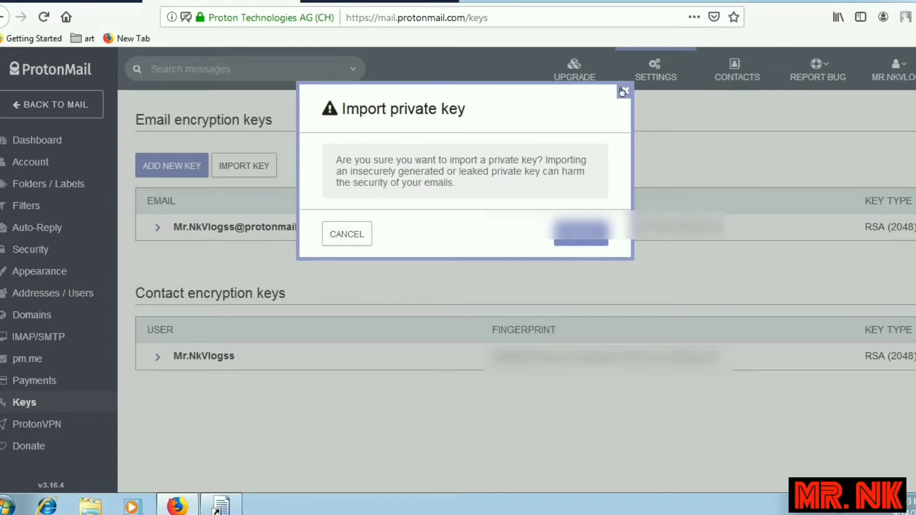
left_click(351, 234)
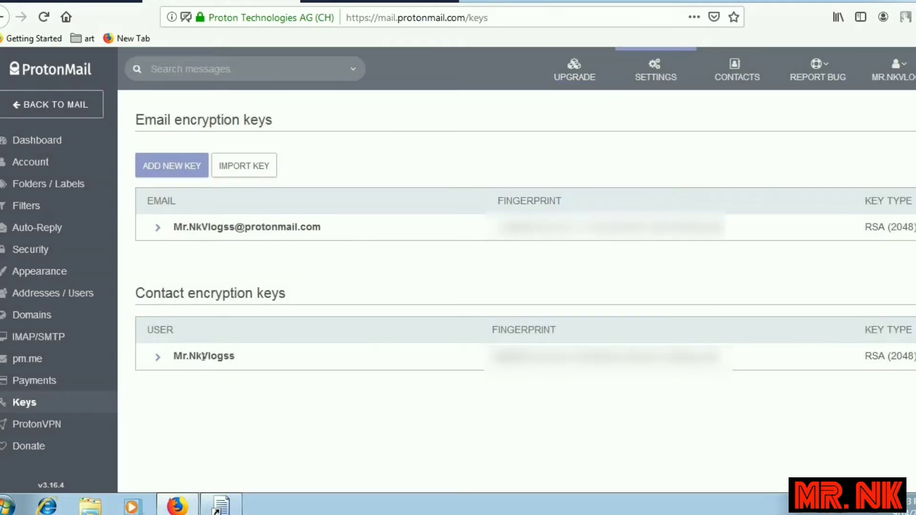
left_click(76, 422)
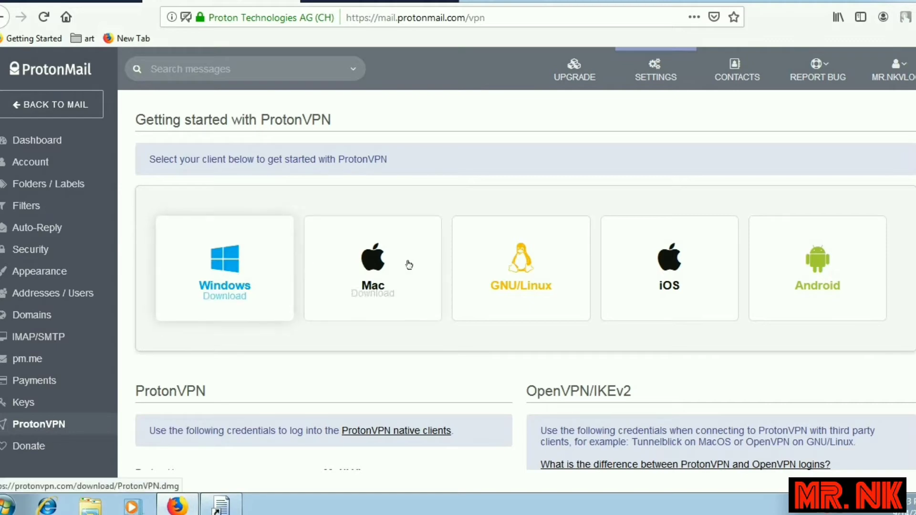
scroll(811, 281, "down", 5)
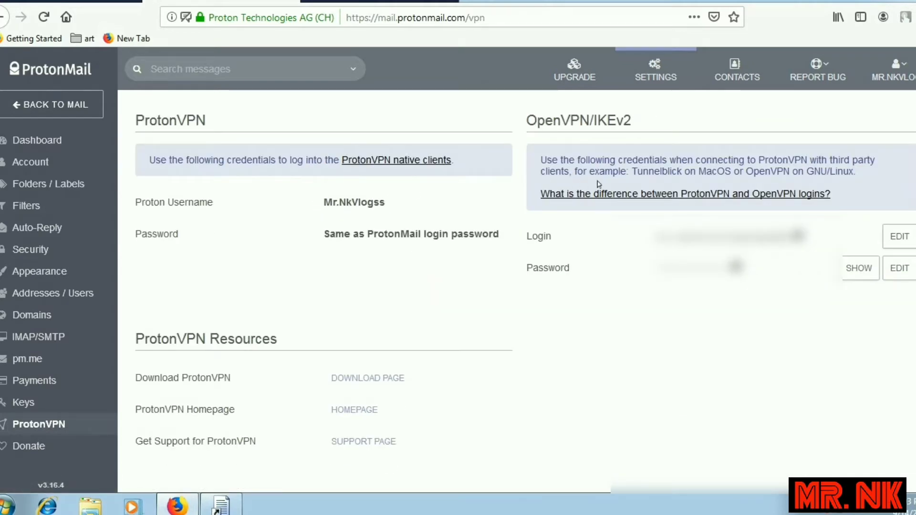
left_click(854, 273)
left_click(854, 272)
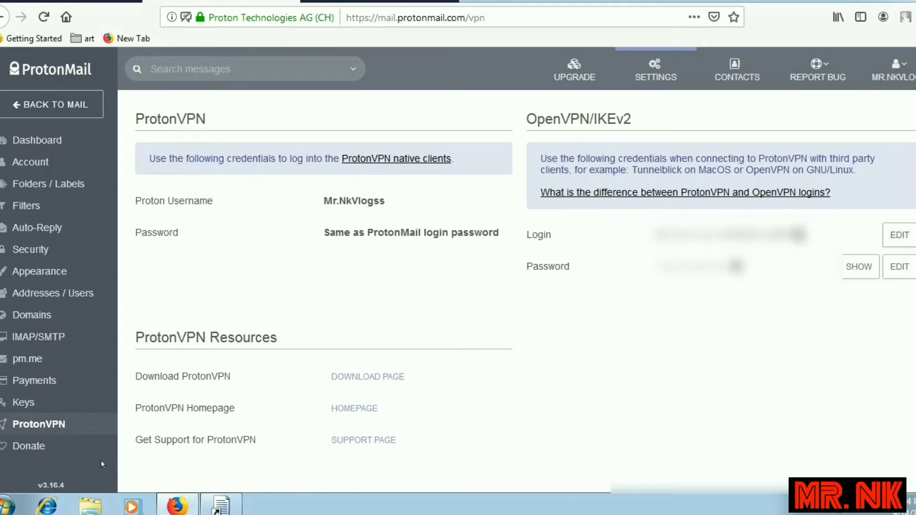
left_click(29, 447)
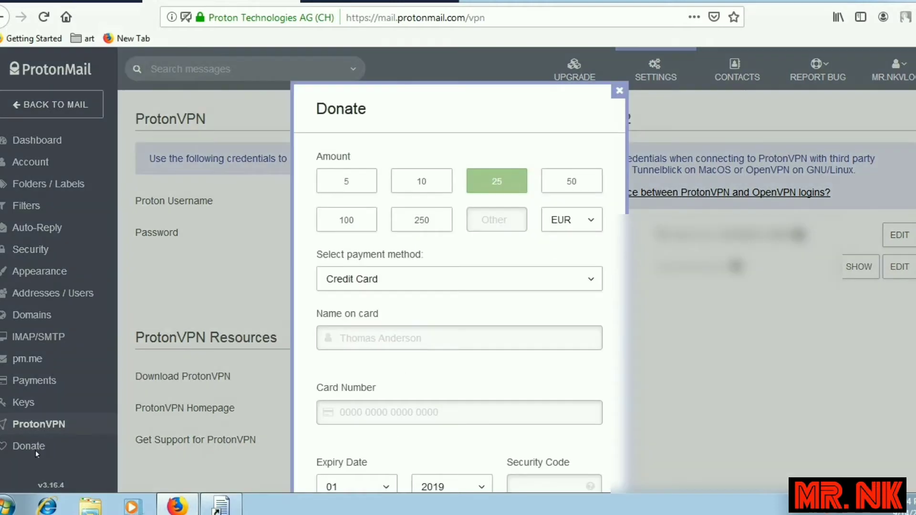
scroll(453, 370, "down", 5)
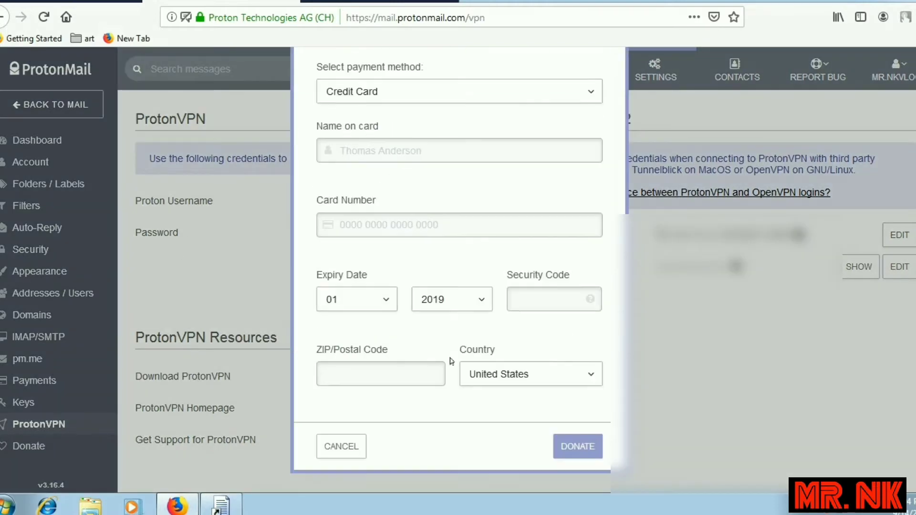
scroll(448, 368, "up", 5)
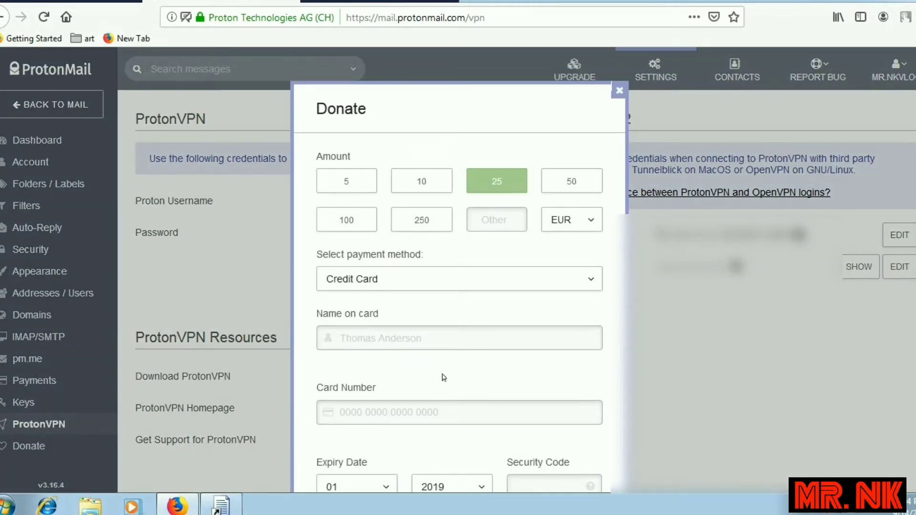
left_click(619, 92)
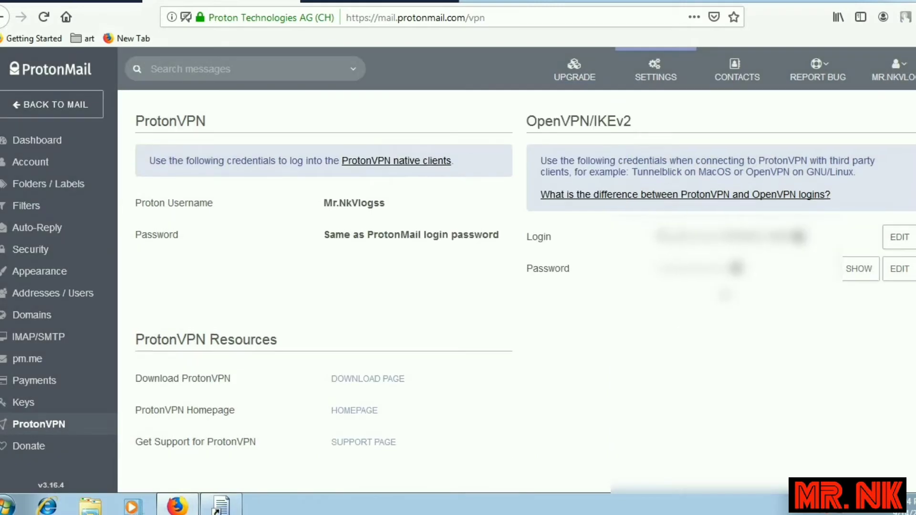
scroll(525, 286, "up", 4)
scroll(525, 295, "down", 3)
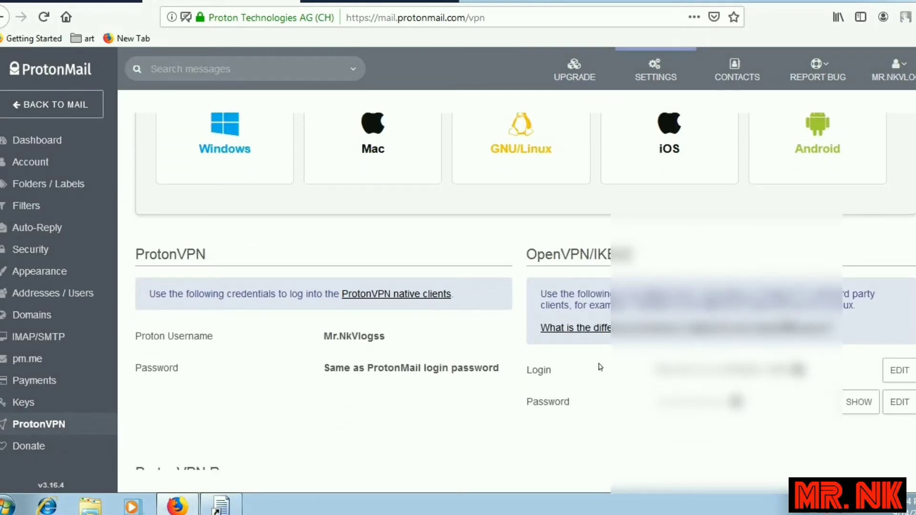
scroll(524, 316, "up", 5)
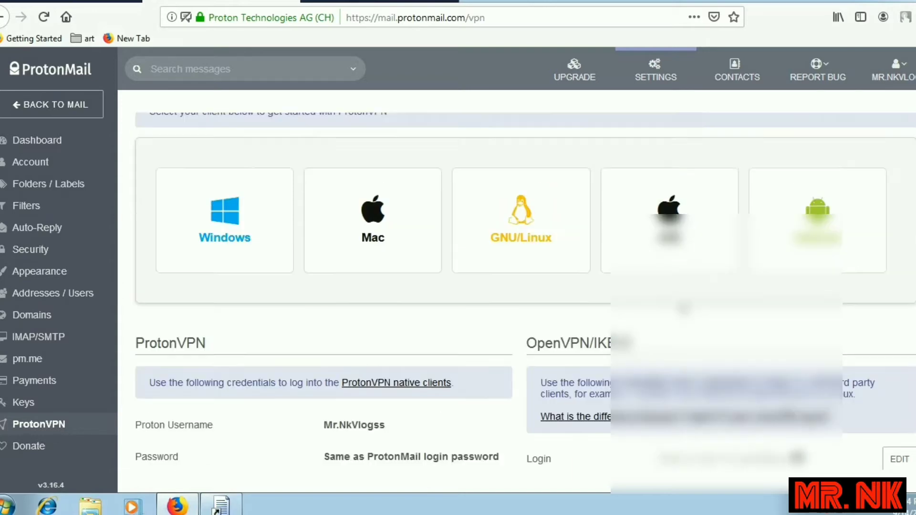
scroll(373, 267, "down", 6)
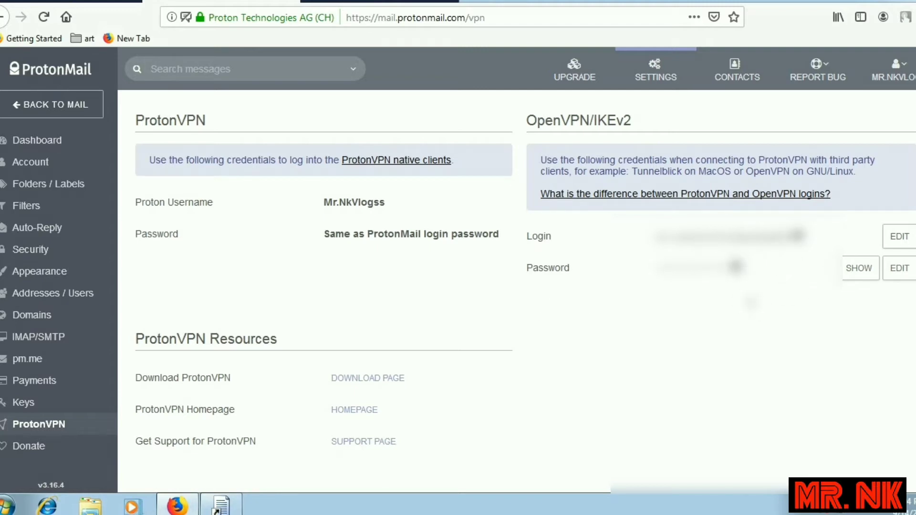
scroll(910, 73, "up", 4)
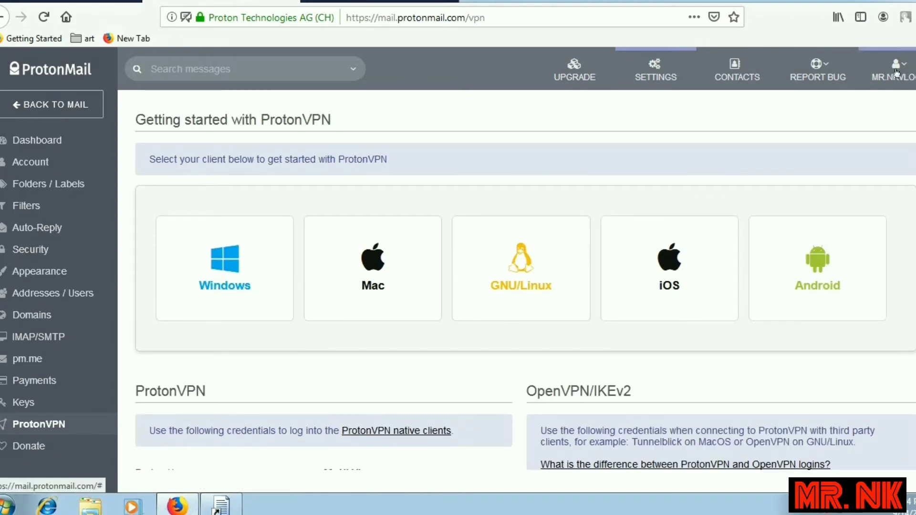
Open the ProtonMail Shop in a new tab from the account menu and browse its merchandise catalog.
left_click(894, 77)
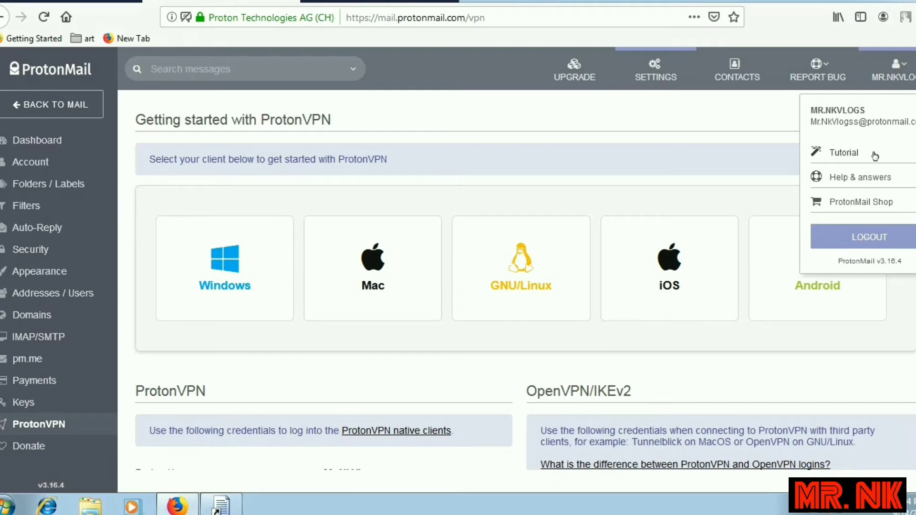
right_click(869, 202)
left_click(801, 213)
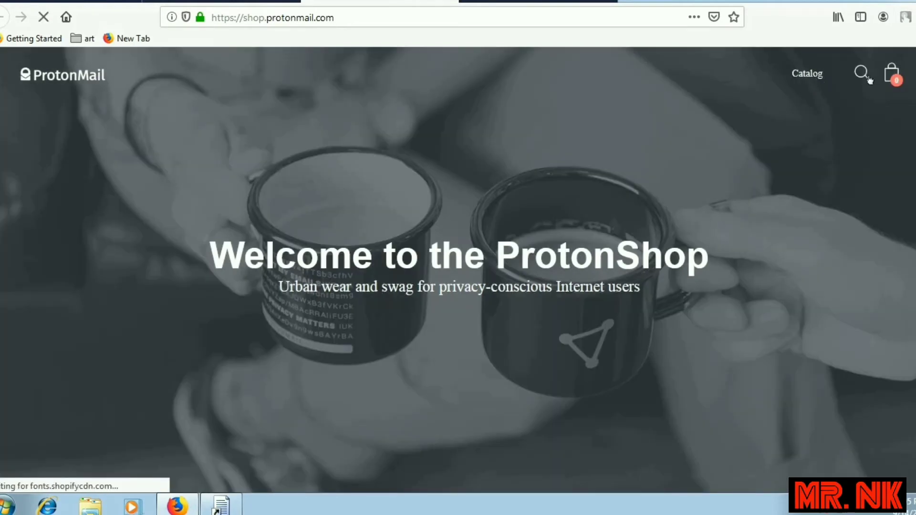
scroll(449, 188, "down", 10)
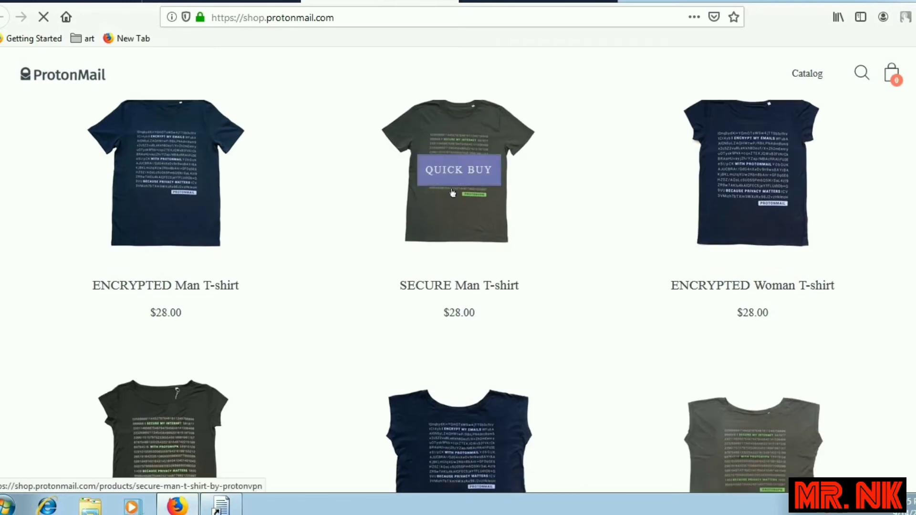
scroll(453, 193, "down", 20)
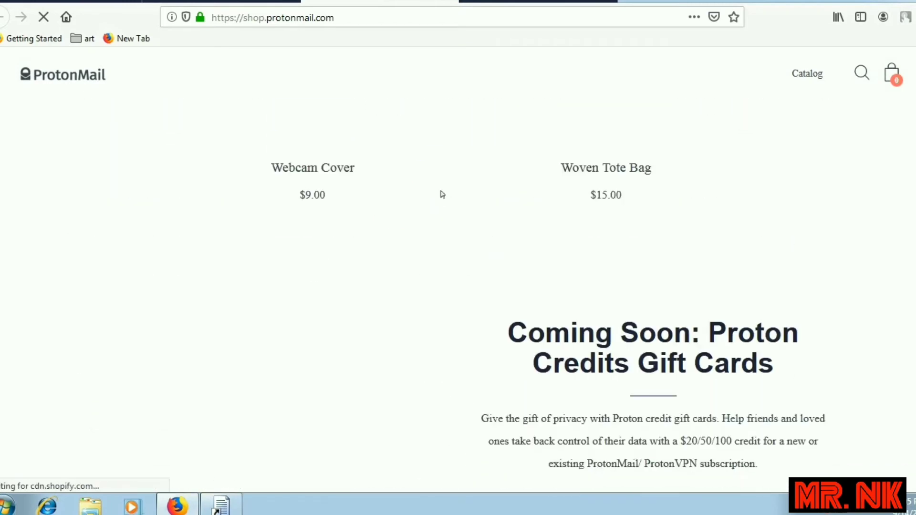
scroll(442, 193, "down", 10)
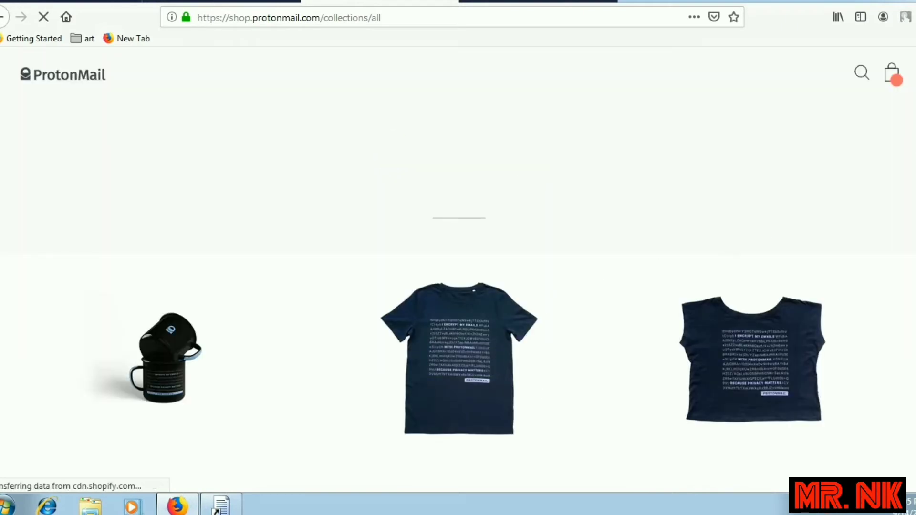
scroll(458, 286, "down", 10)
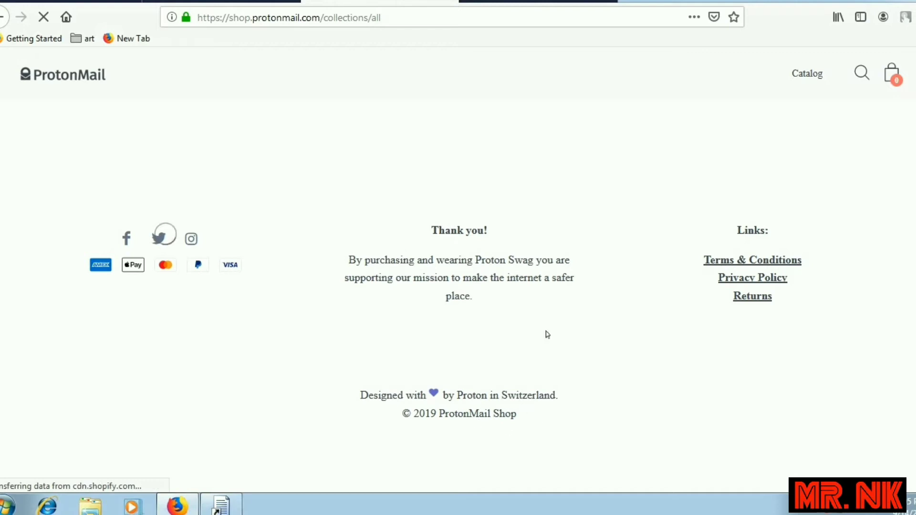
Open the shop's footer Privacy Policy and look over its personal-data processing section.
right_click(758, 281)
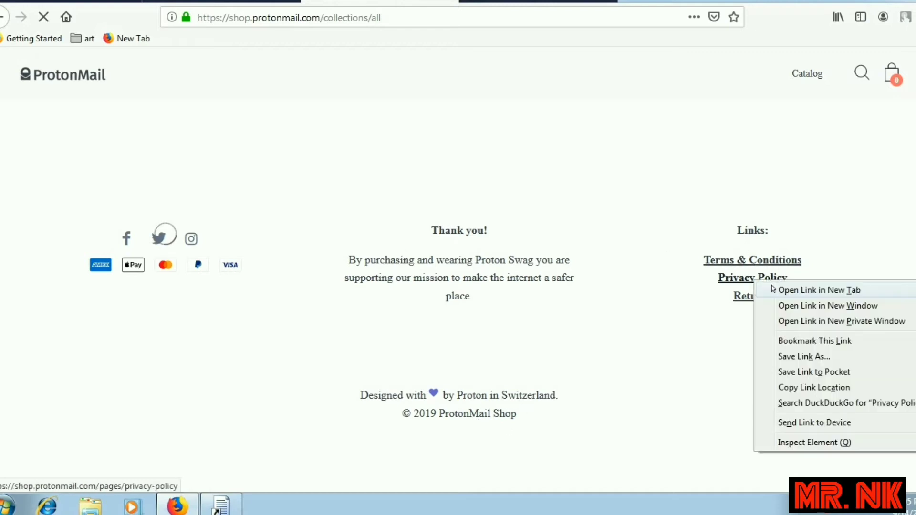
key("Escape")
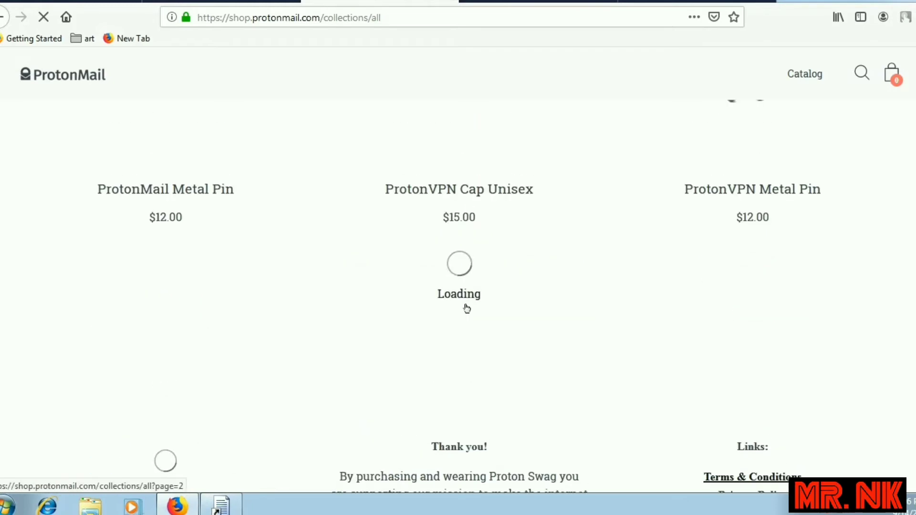
scroll(468, 311, "down", 7)
scroll(468, 312, "up", 8)
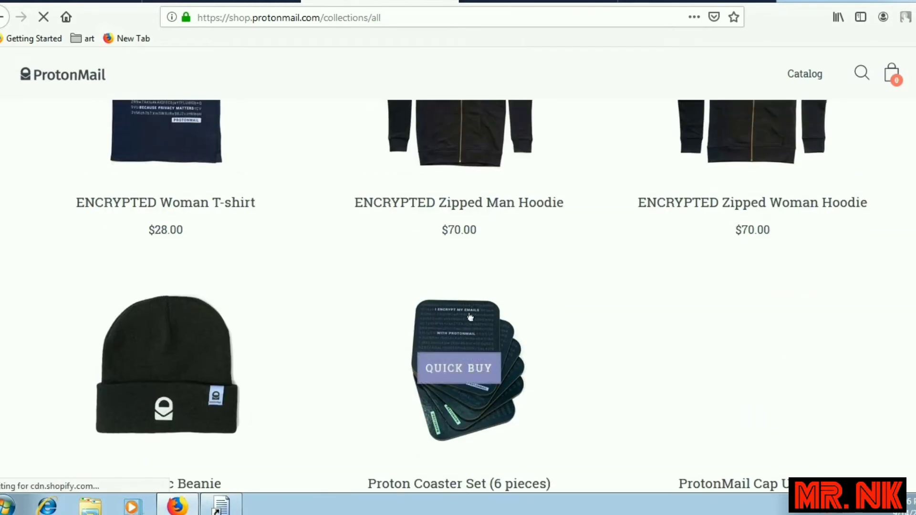
scroll(471, 322, "down", 4)
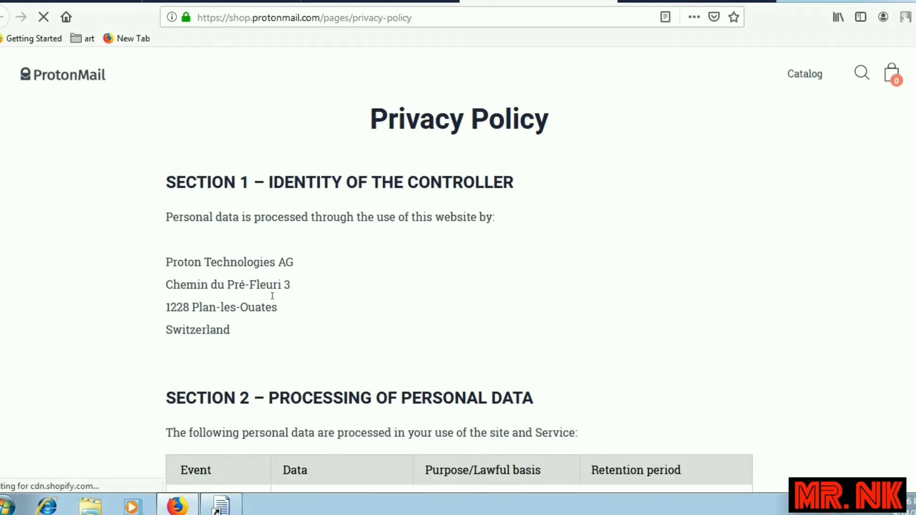
scroll(272, 296, "down", 3)
scroll(272, 300, "down", 1)
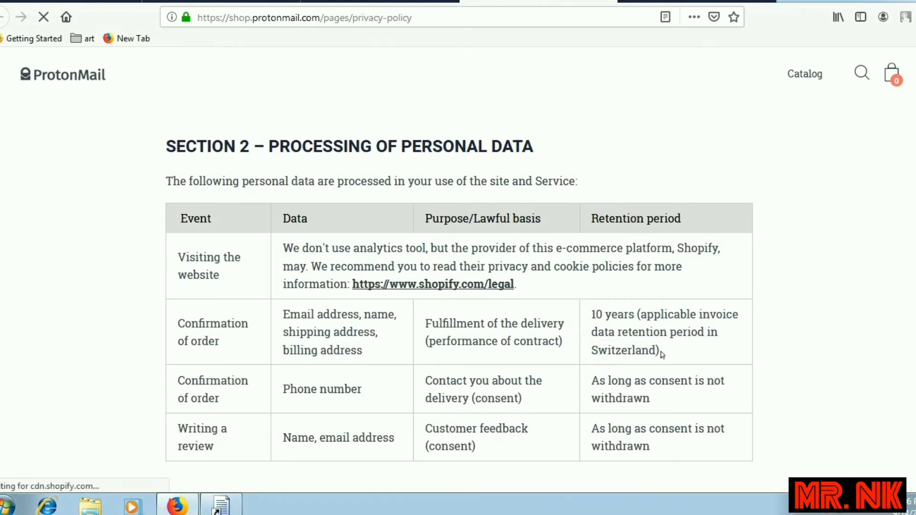
scroll(238, 357, "down", 4)
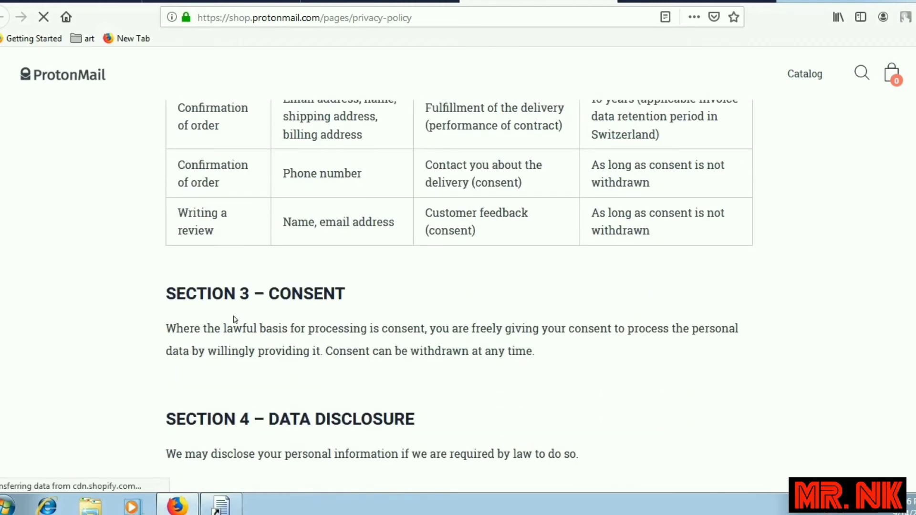
left_click_drag(189, 322, 415, 329)
left_click(415, 343)
scroll(206, 325, "down", 5)
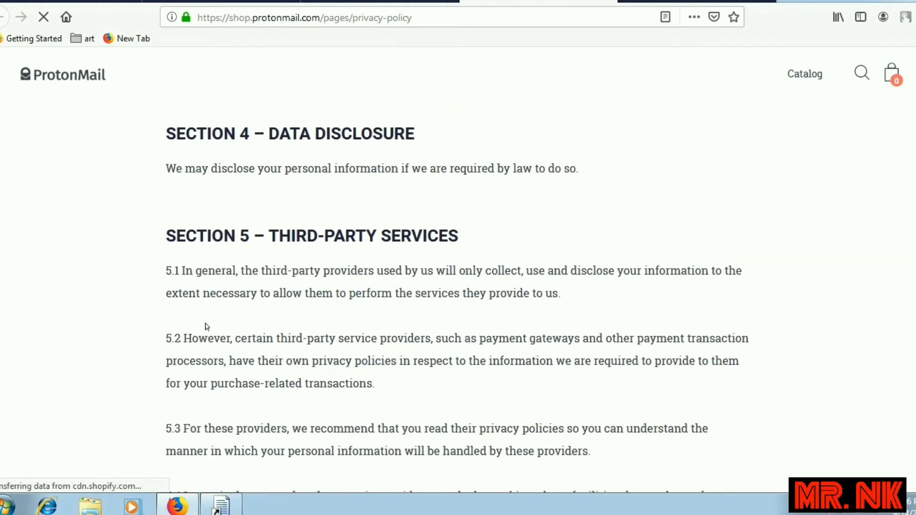
left_click_drag(180, 270, 172, 270)
left_click_drag(292, 286, 540, 328)
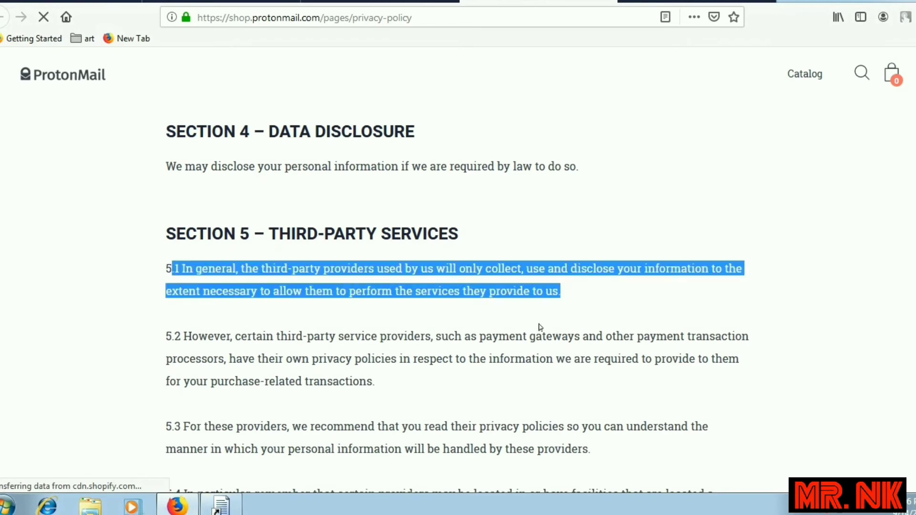
left_click(341, 273)
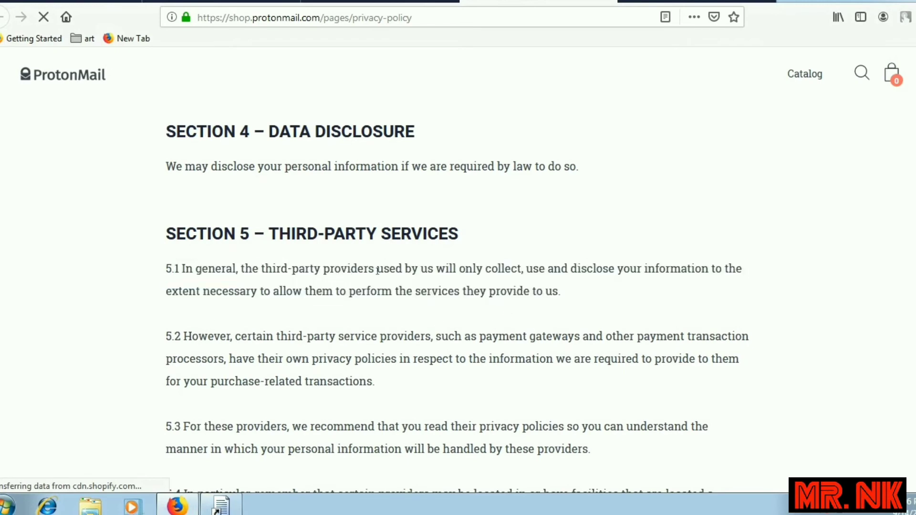